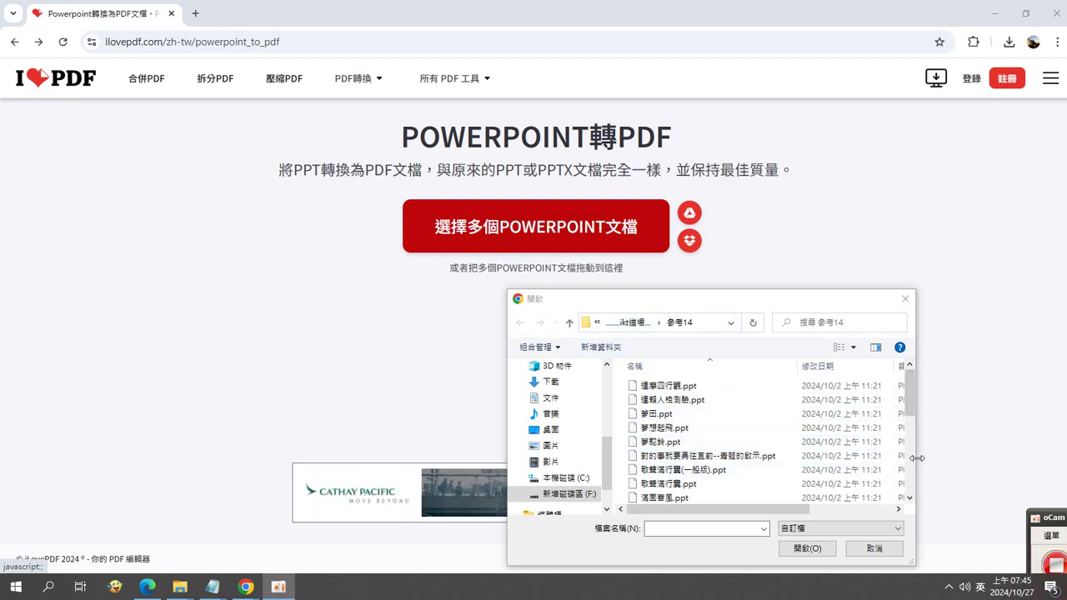
- Pick 與健康有約.ppt in the Open dialog and upload it to the converter
{"action": "left_click_drag", "start_coordinate": [911, 396], "coordinate": [917, 498]}
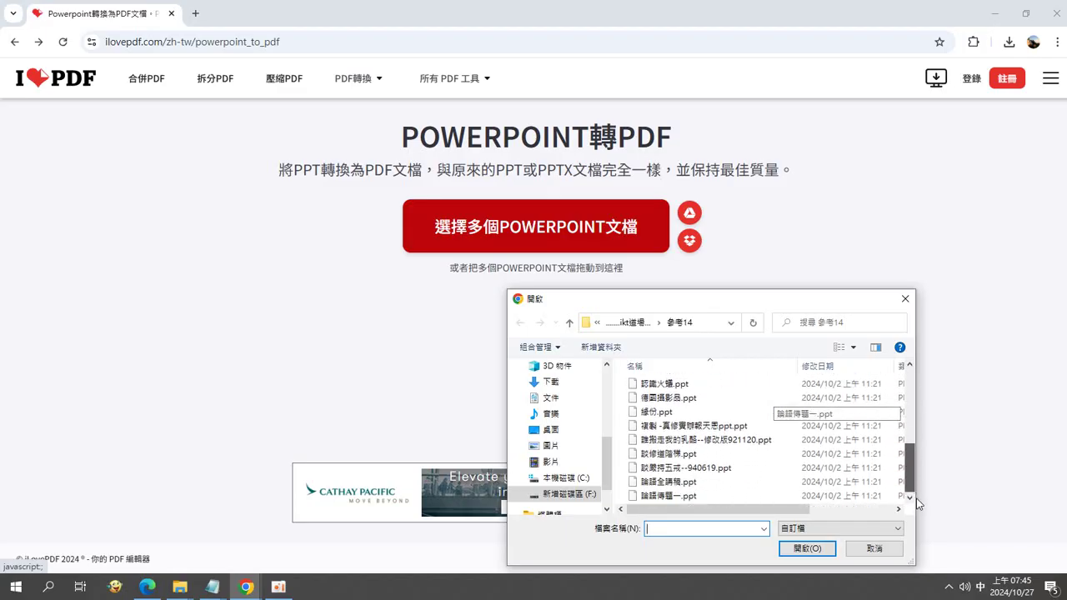
{"action": "scroll", "coordinate": [682, 398], "scroll_direction": "up", "scroll_amount": 2}
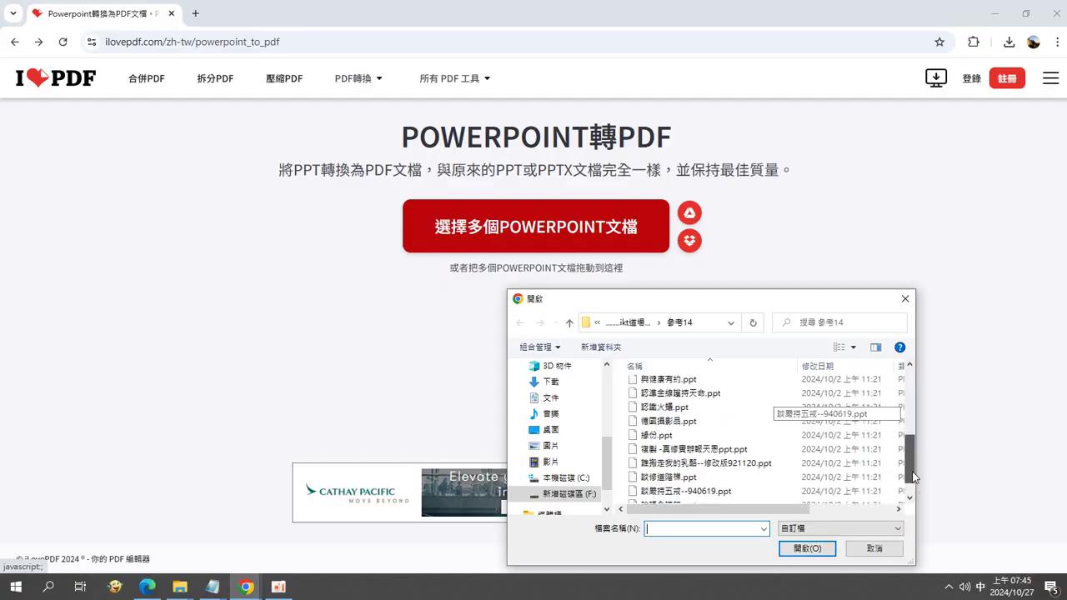
{"action": "left_click", "coordinate": [668, 385]}
{"action": "double_click", "coordinate": [668, 385]}
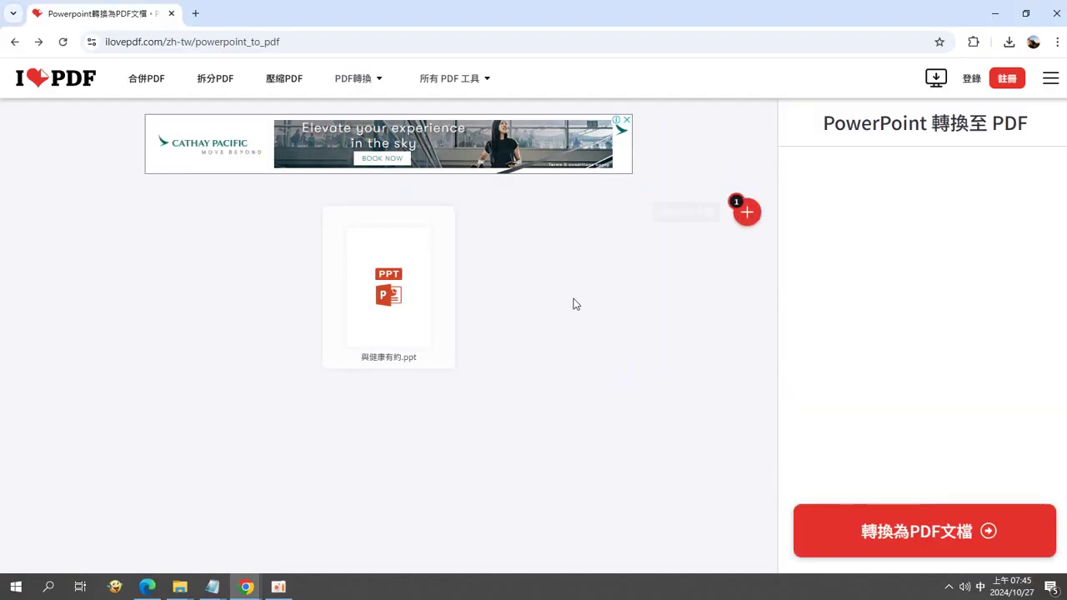
- Run 轉換為PDF文檔 on the presentation and download the resulting PDF
{"action": "left_click", "coordinate": [893, 534]}
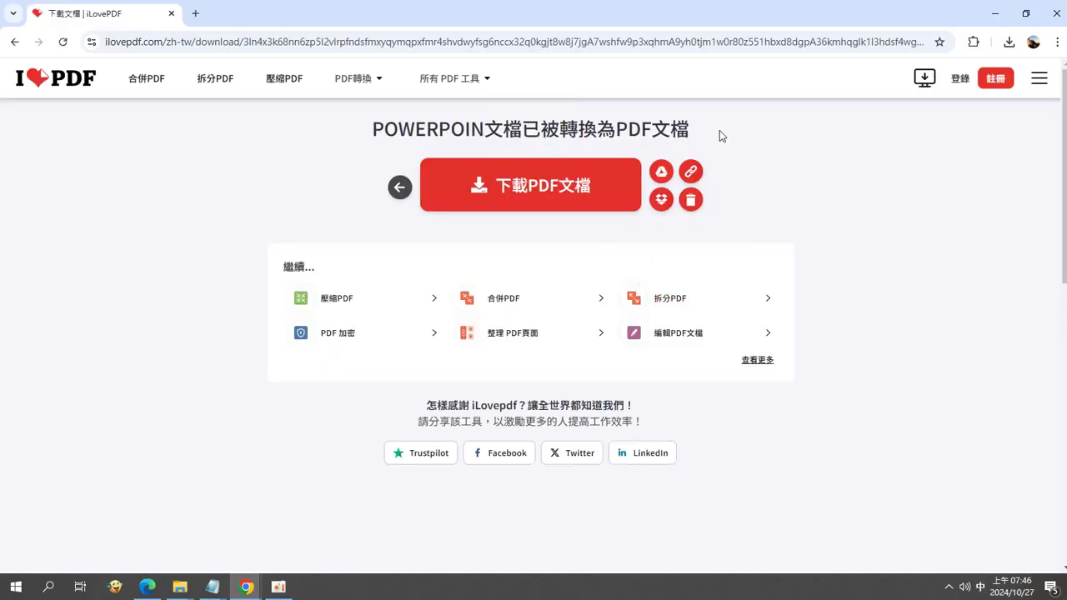
{"action": "left_click", "coordinate": [534, 185]}
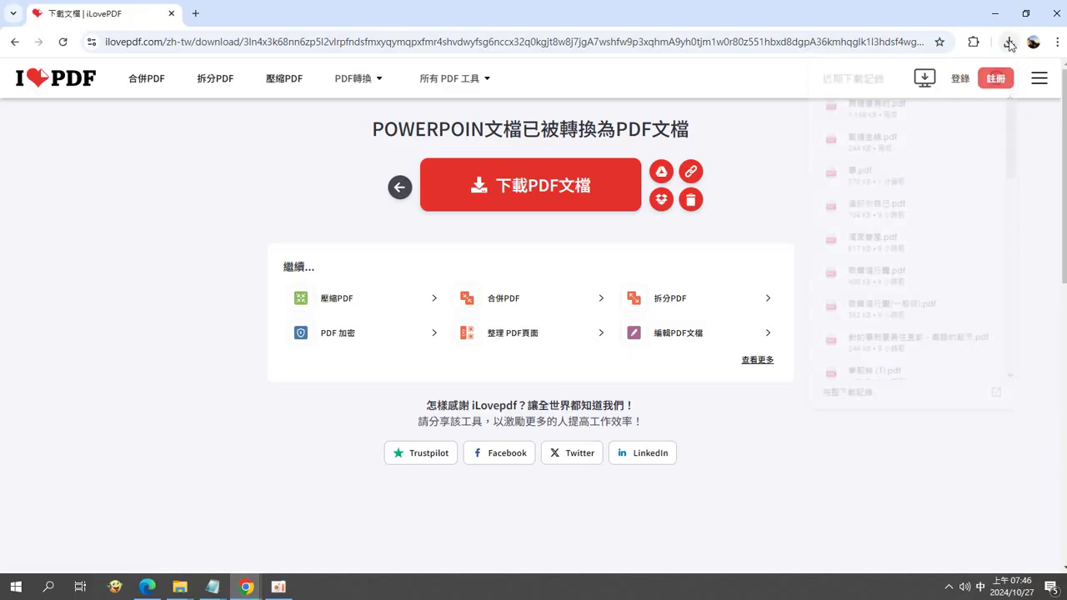
- Locate the downloaded 與健康有約 PDF from Chrome's downloads and copy it
{"action": "left_click", "coordinate": [1009, 43]}
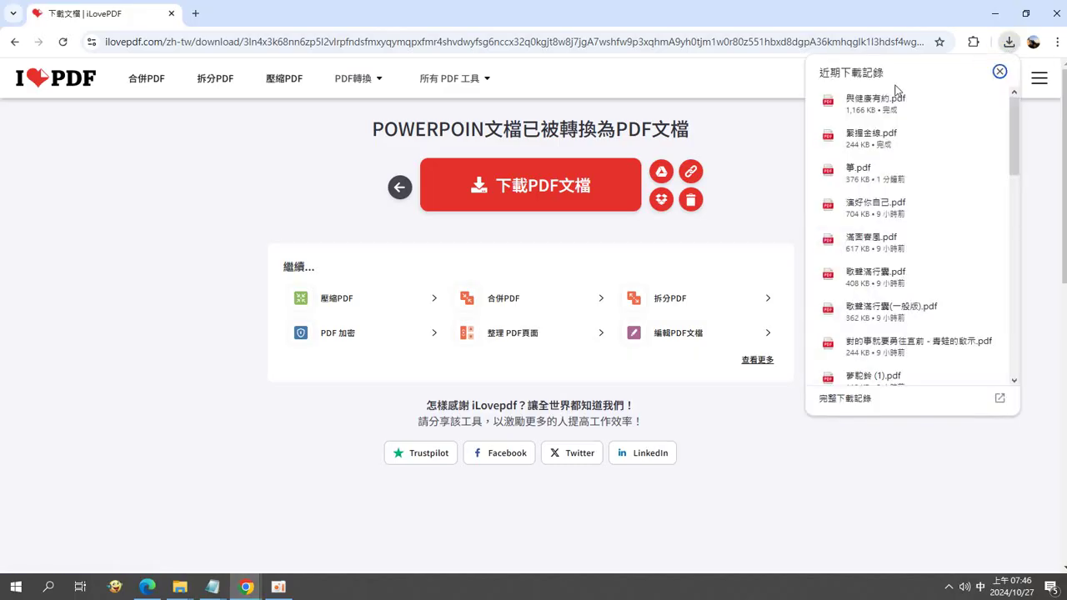
{"action": "left_click", "coordinate": [961, 100]}
{"action": "right_click", "coordinate": [507, 199]}
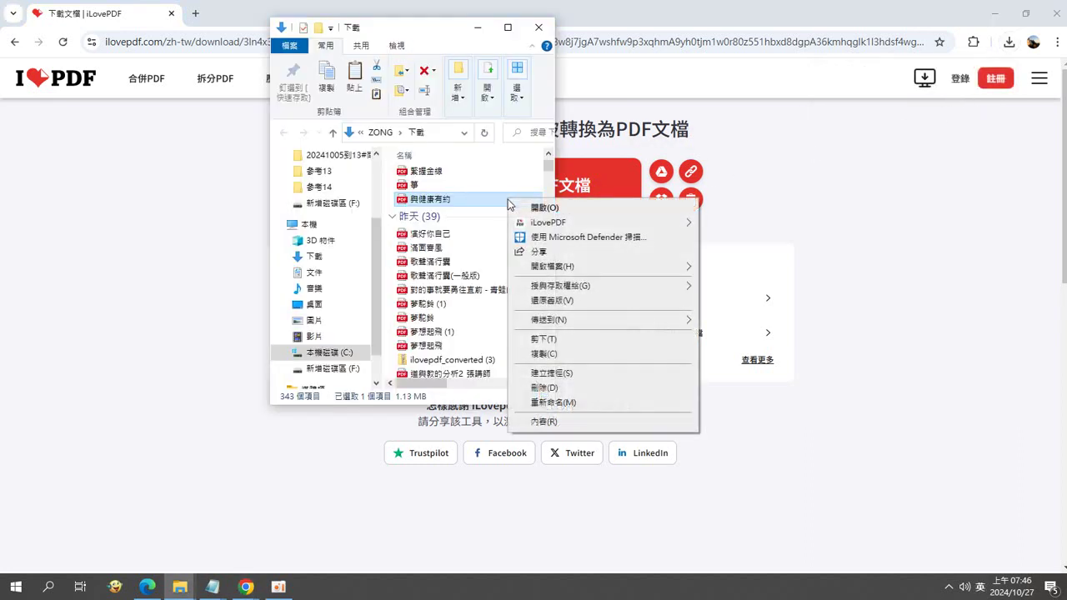
{"action": "left_click", "coordinate": [546, 353]}
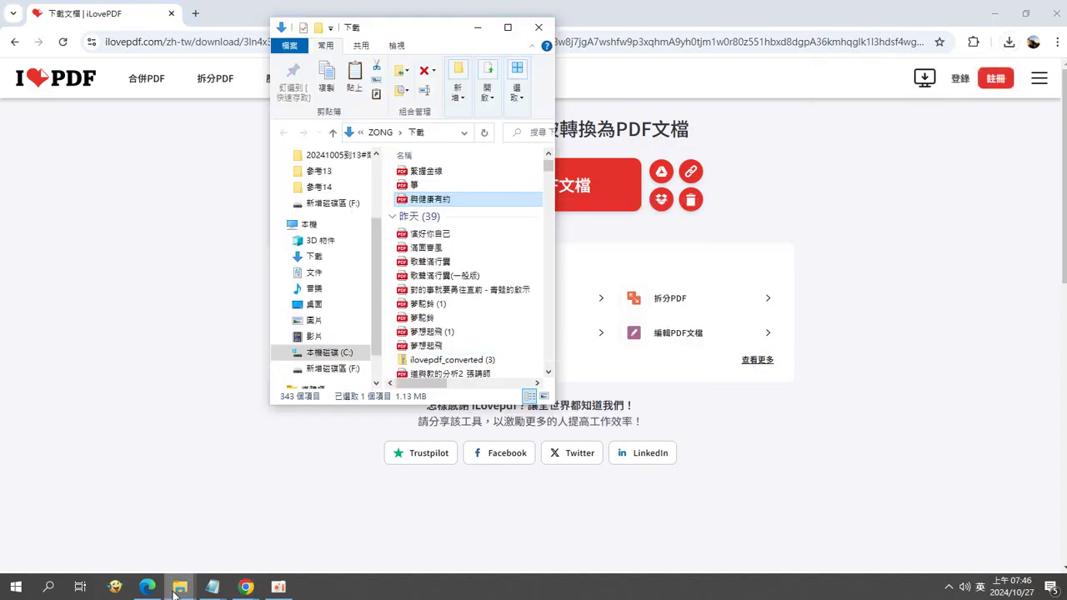
- Paste the 與健康有約 PDF into the 參考14 folder beside its source PPT
{"action": "mouse_move", "coordinate": [179, 587]}
{"action": "left_click", "coordinate": [155, 527]}
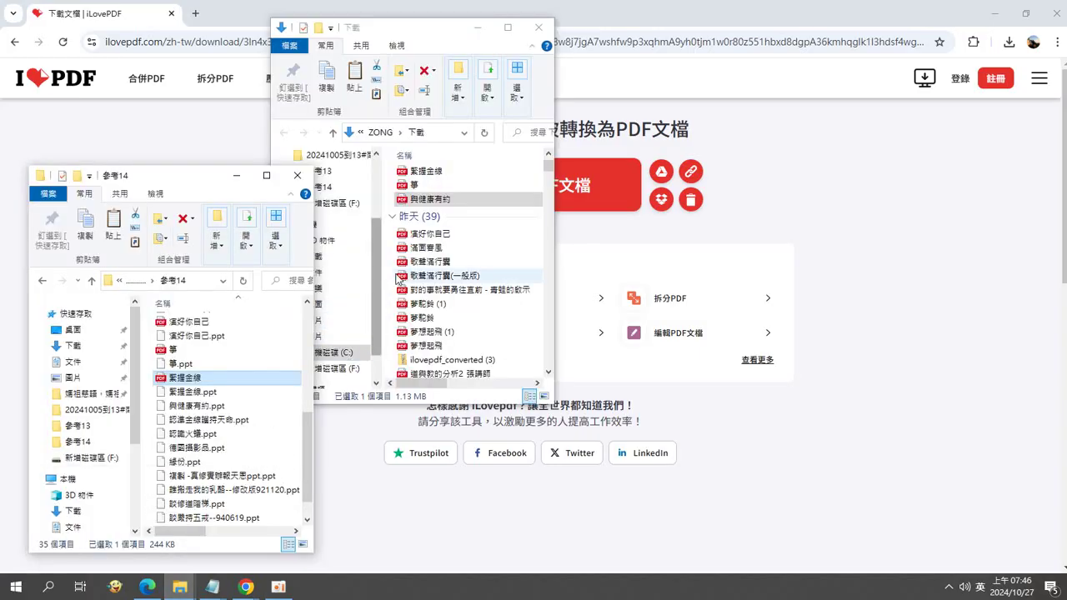
{"action": "right_click", "coordinate": [147, 409]}
{"action": "left_click", "coordinate": [192, 305]}
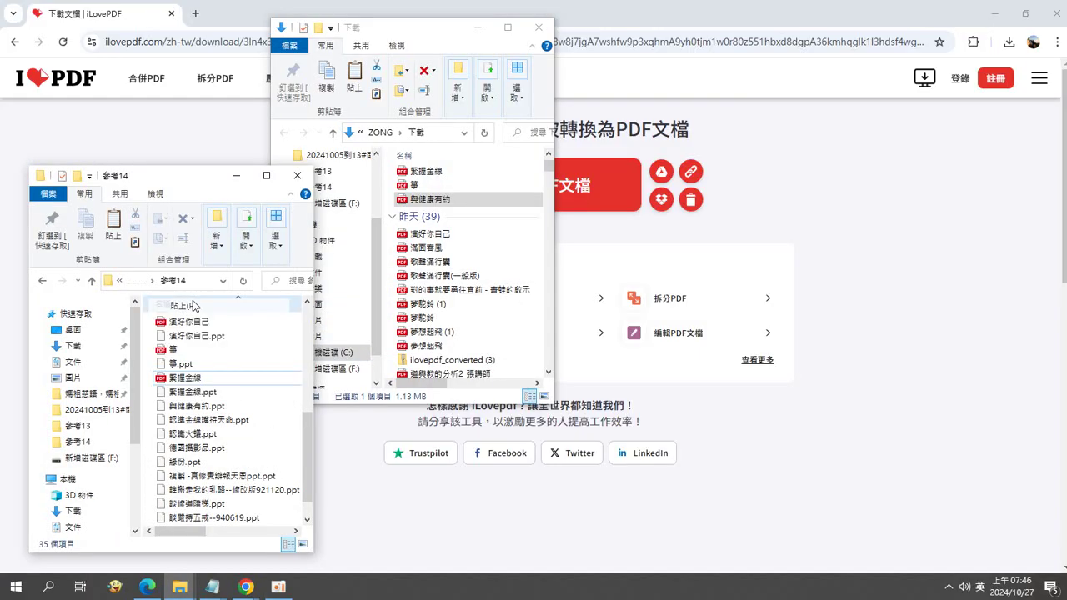
{"action": "scroll", "coordinate": [305, 414], "scroll_direction": "up", "scroll_amount": 2}
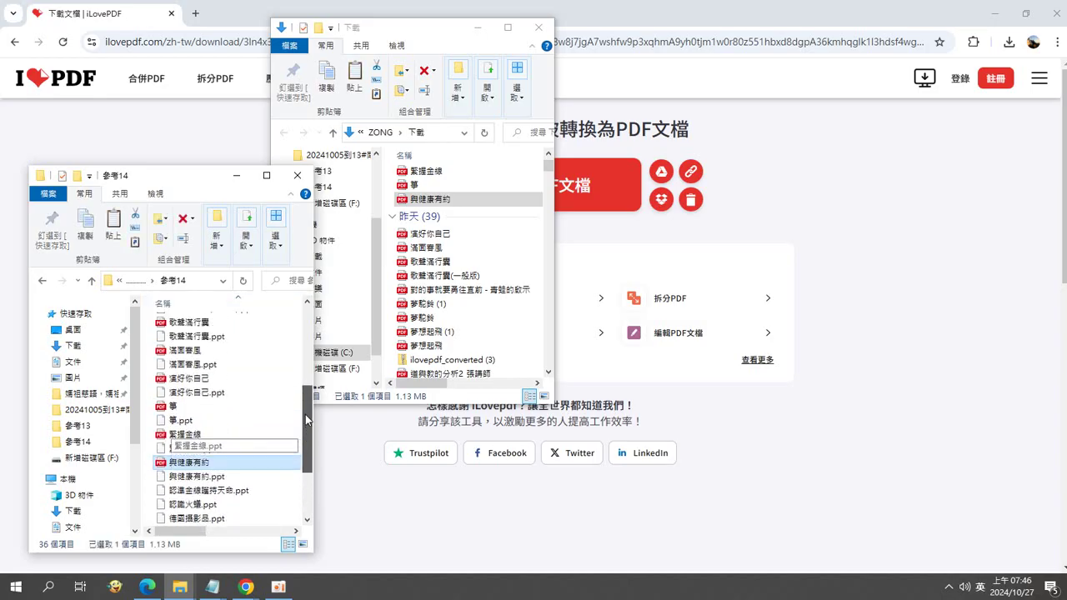
{"action": "mouse_move", "coordinate": [305, 414]}
{"action": "left_mouse_down"}
{"action": "mouse_move", "coordinate": [318, 336]}
{"action": "mouse_move", "coordinate": [288, 475]}
{"action": "left_mouse_up"}
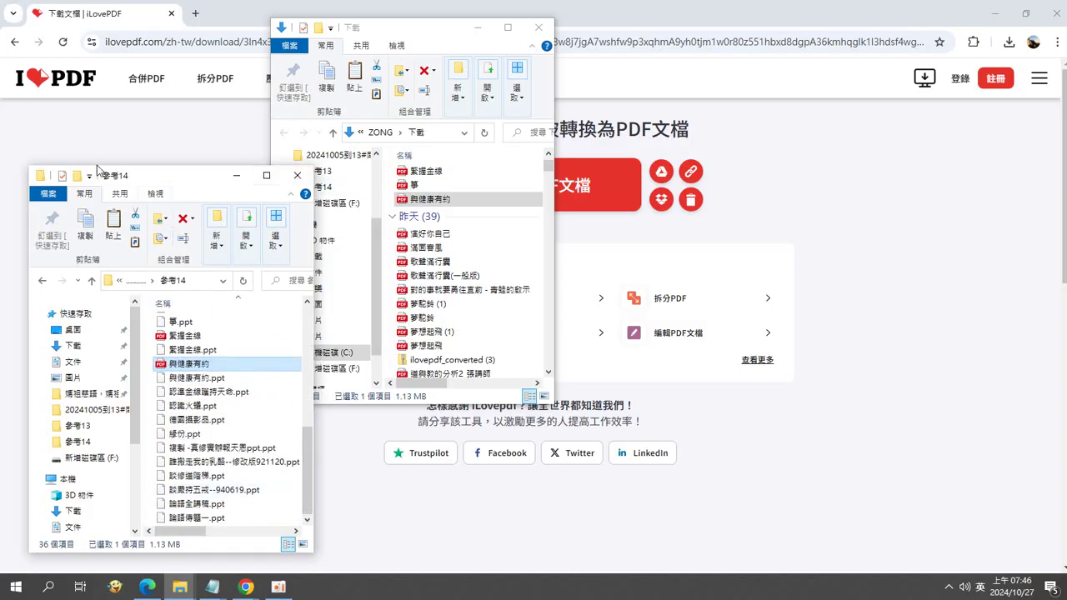
{"action": "left_click", "coordinate": [108, 128]}
- Save the iLovePDF download page as a complete web page, appending the date to its name
{"action": "right_click", "coordinate": [163, 144]}
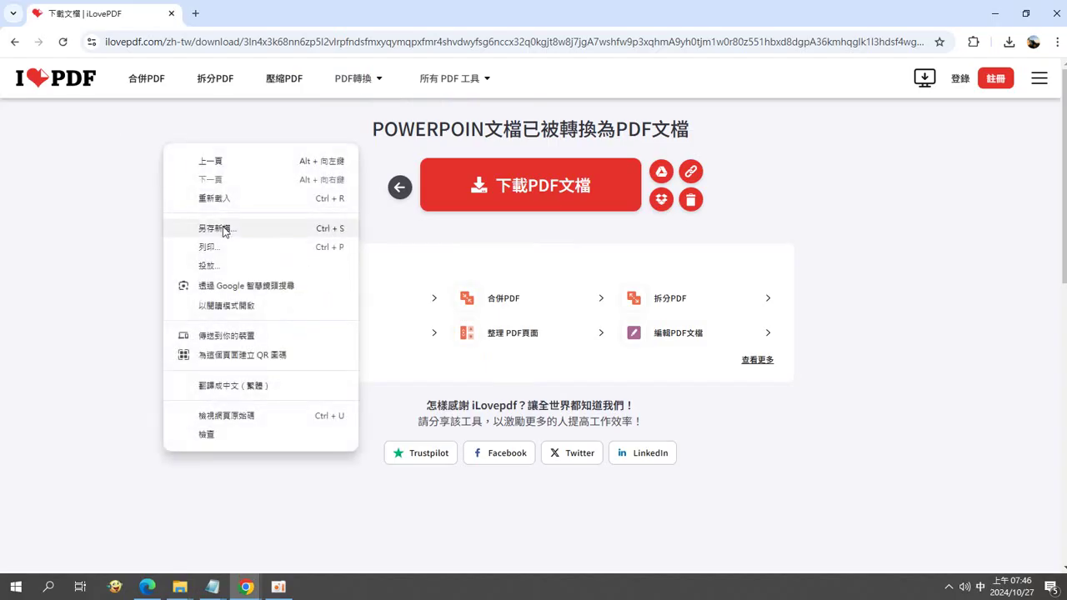
{"action": "left_click", "coordinate": [222, 226]}
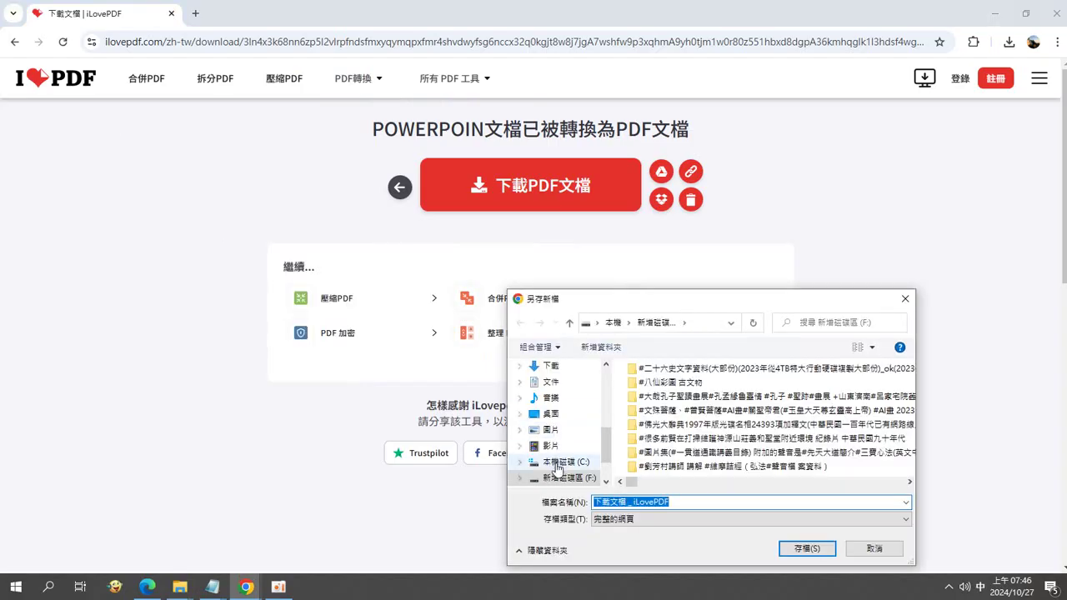
{"action": "left_click", "coordinate": [683, 503]}
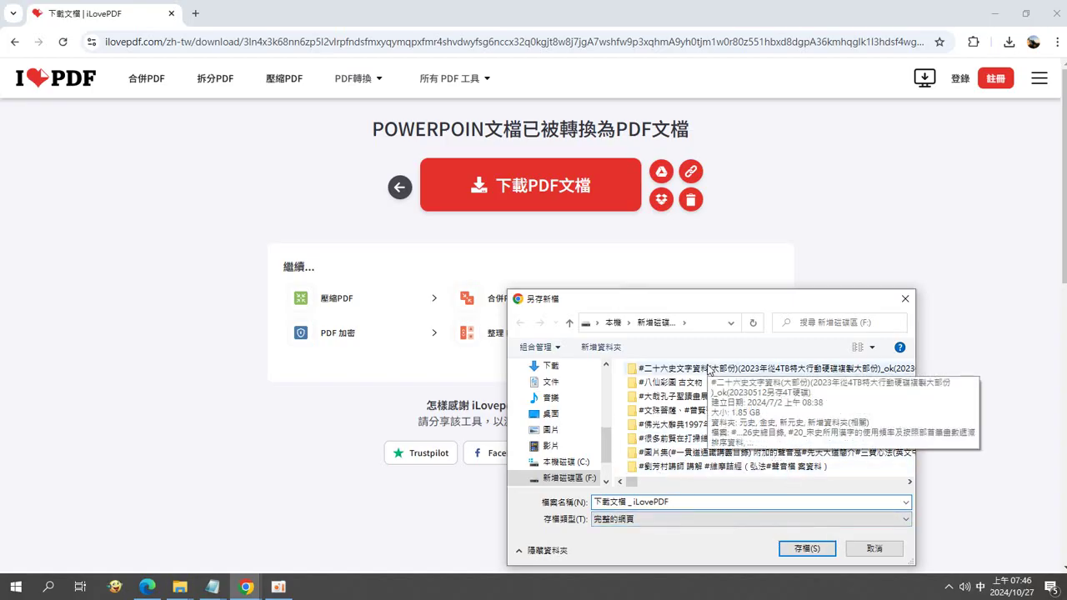
{"action": "type", "text": " 20241027"}
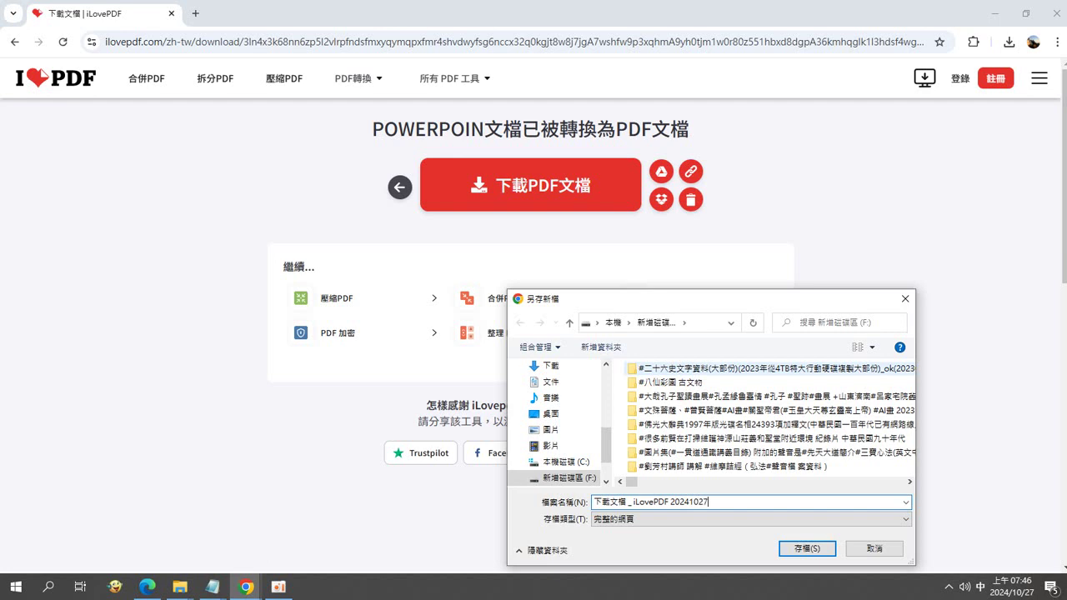
{"action": "key", "text": "Return"}
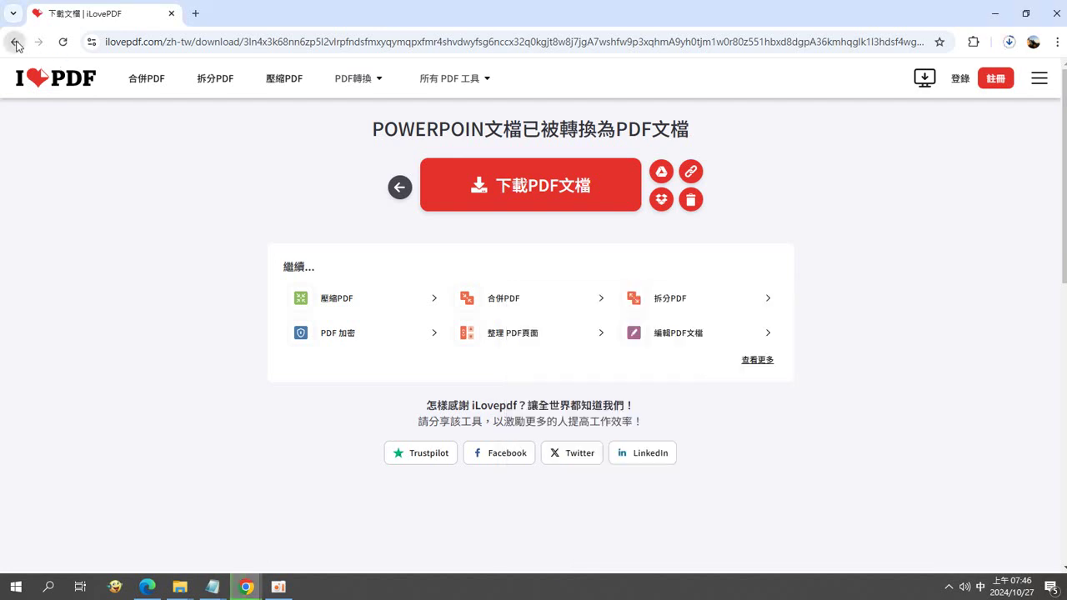
- Save the converter page with its name ending 20241027, copying that full dated name first
{"action": "right_click", "coordinate": [469, 320]}
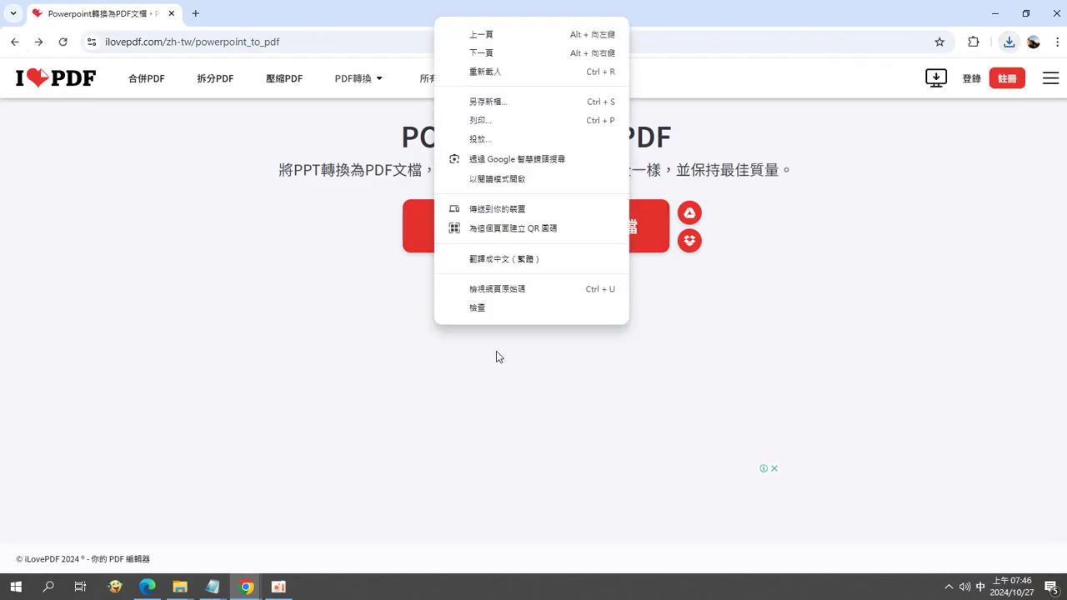
{"action": "left_click", "coordinate": [500, 102]}
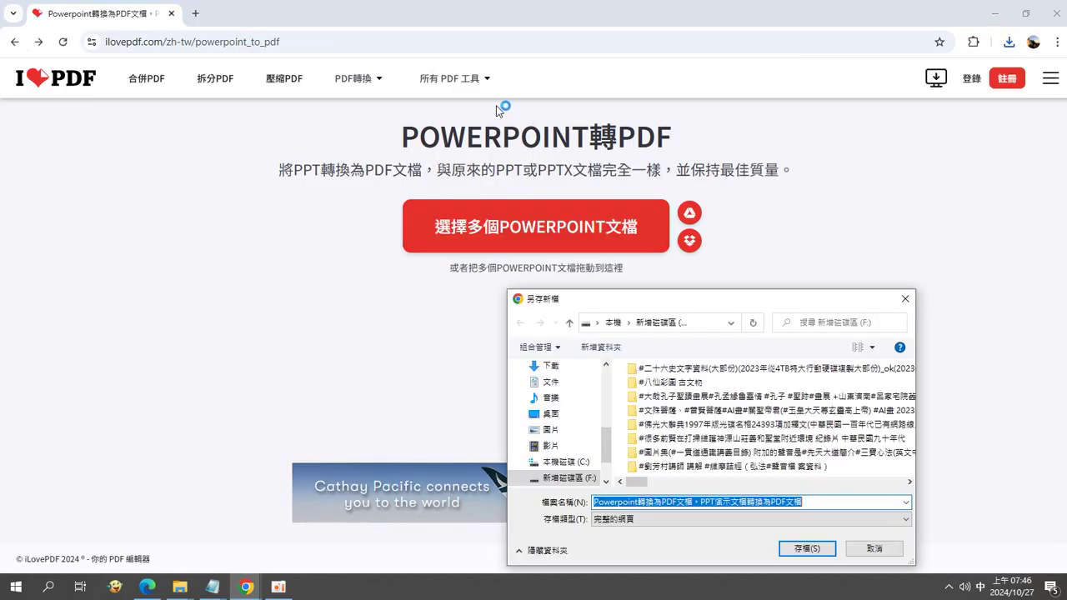
{"action": "left_click", "coordinate": [827, 505]}
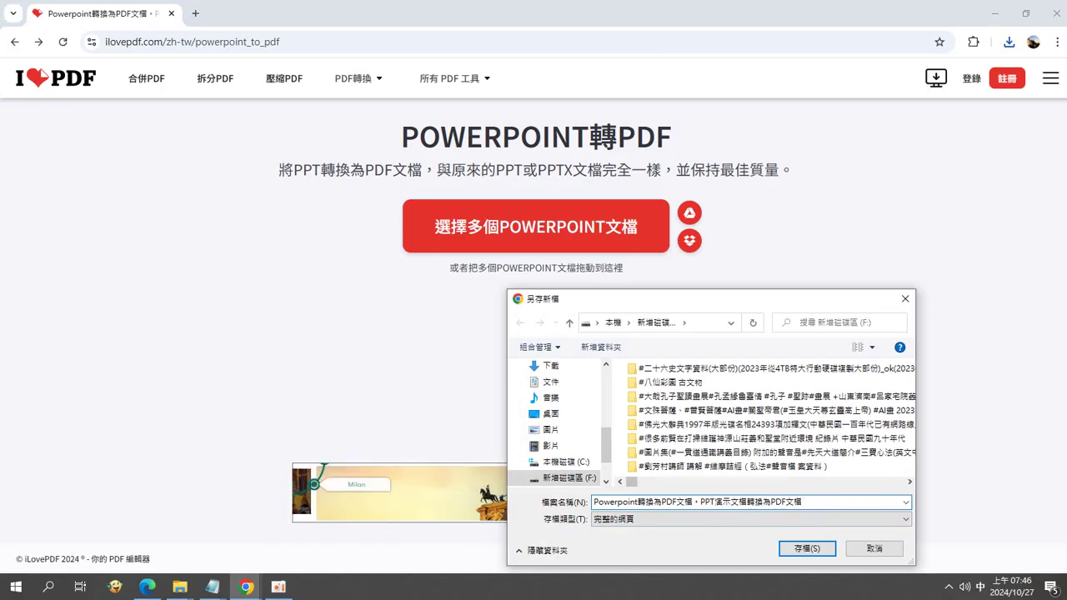
{"action": "type", "text": " 2024102"}
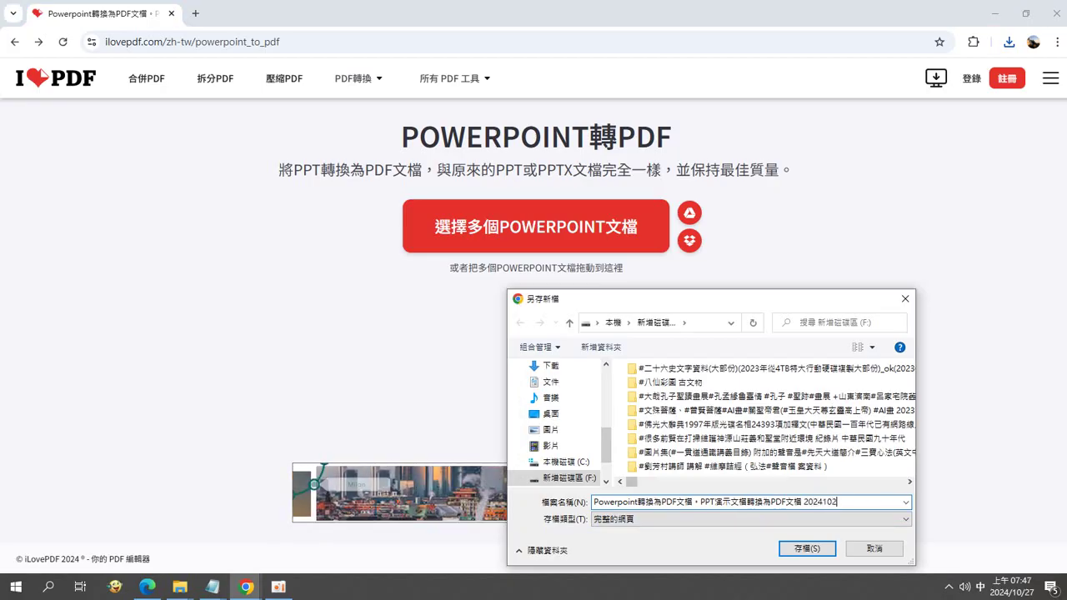
{"action": "type", "text": "7"}
{"action": "left_click_drag", "start_coordinate": [850, 504], "coordinate": [557, 509]}
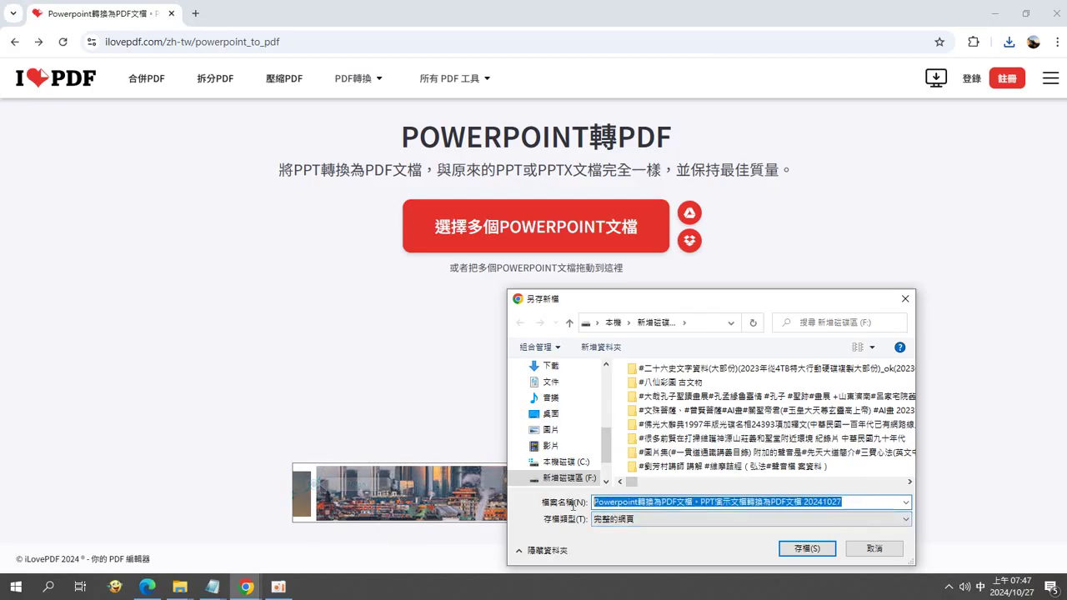
{"action": "right_click", "coordinate": [632, 500]}
{"action": "left_click", "coordinate": [671, 359]}
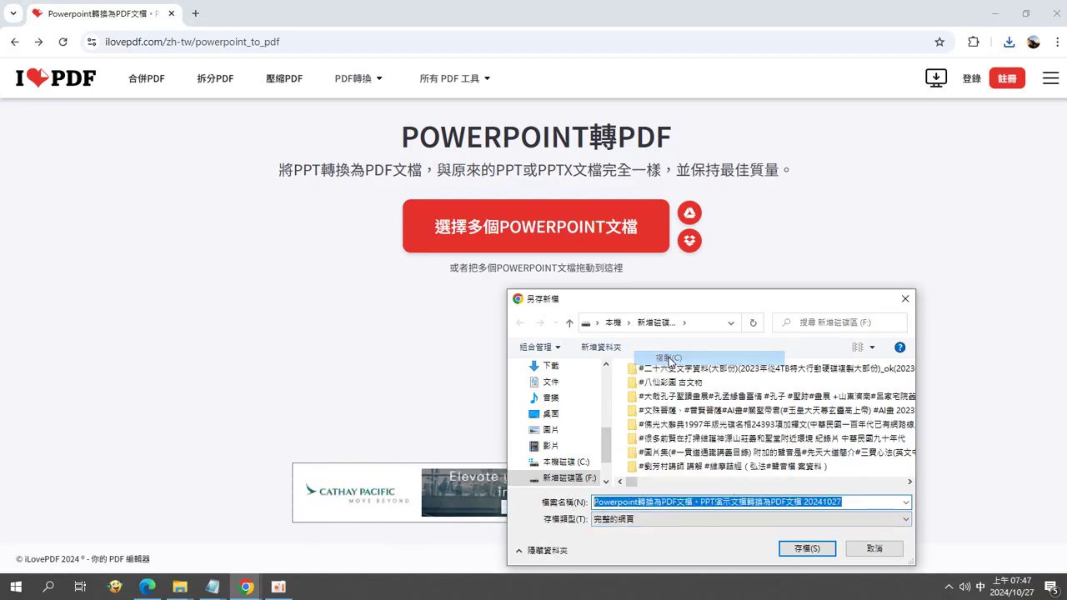
{"action": "left_click", "coordinate": [798, 549]}
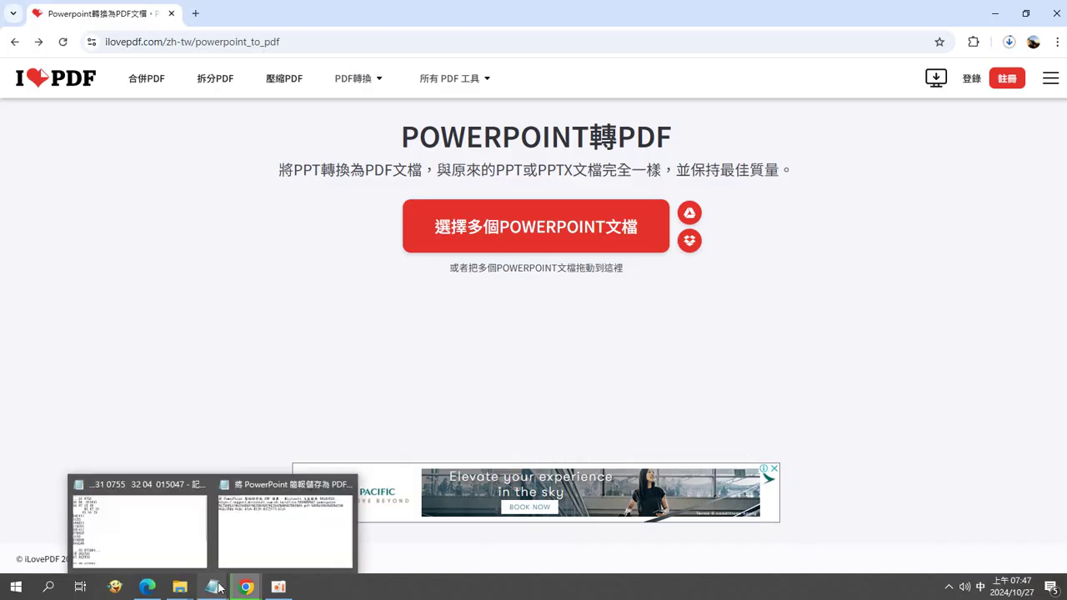
{"action": "mouse_move", "coordinate": [212, 587]}
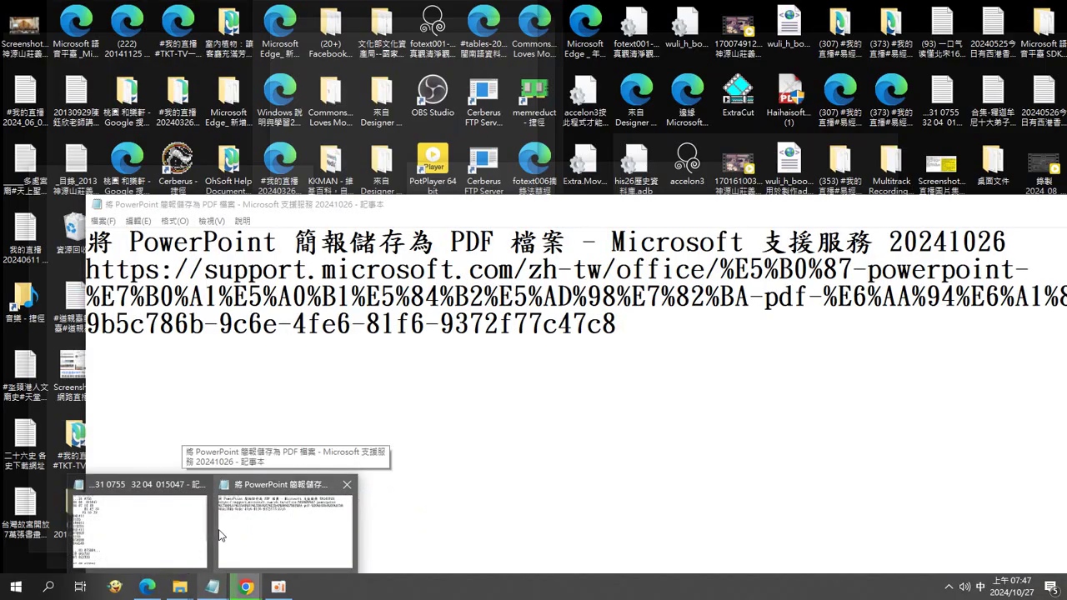
- Paste the dated page title on a new line in Notepad and save the notes
{"action": "left_click", "coordinate": [241, 540]}
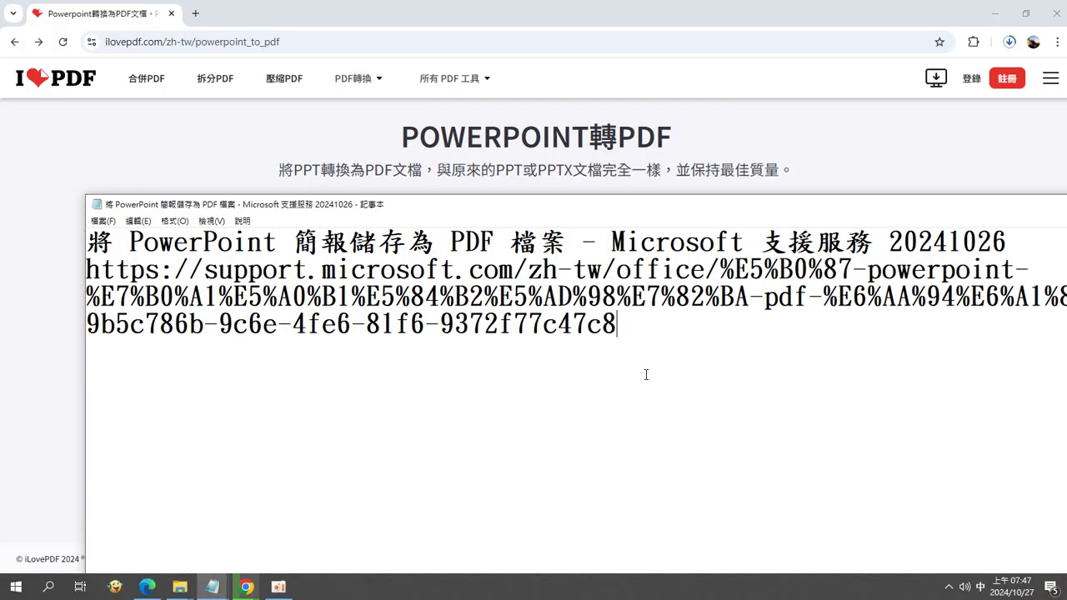
{"action": "key", "text": "Return"}
{"action": "right_click", "coordinate": [512, 433]}
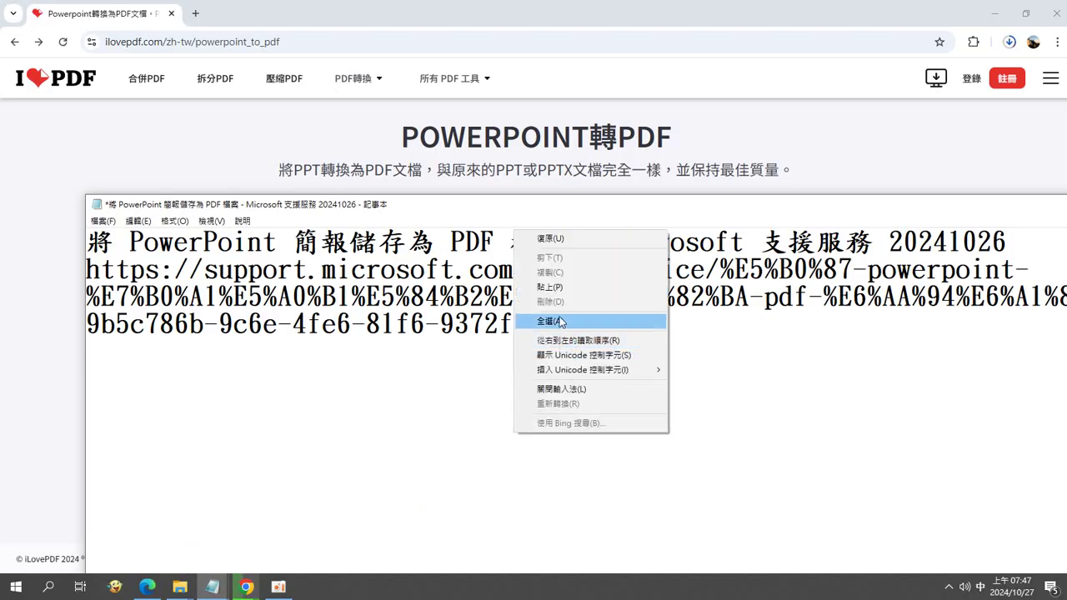
{"action": "left_click", "coordinate": [556, 285]}
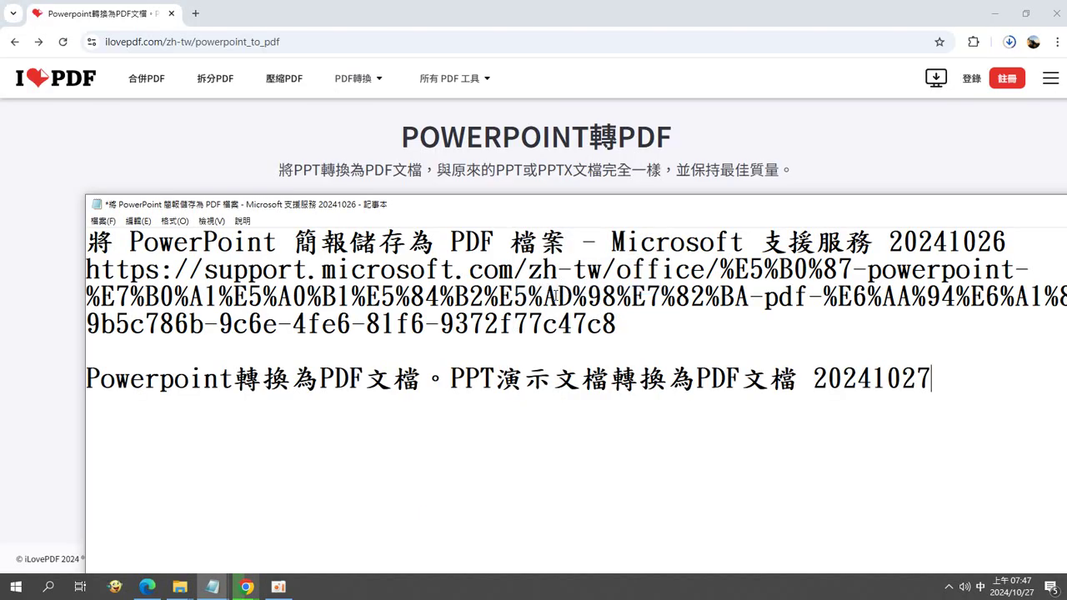
{"action": "left_click", "coordinate": [103, 221]}
{"action": "left_click", "coordinate": [138, 280]}
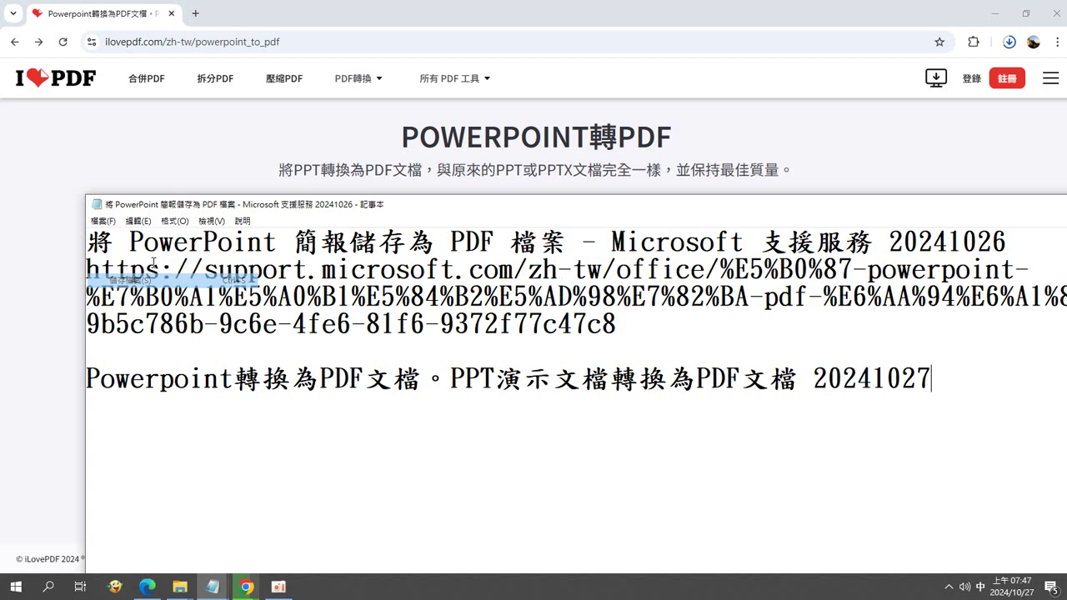
{"action": "left_click", "coordinate": [200, 41]}
- Copy the iLovePDF page address, then upload 認遷金線護持天命.ppt for conversion
{"action": "right_click", "coordinate": [201, 43]}
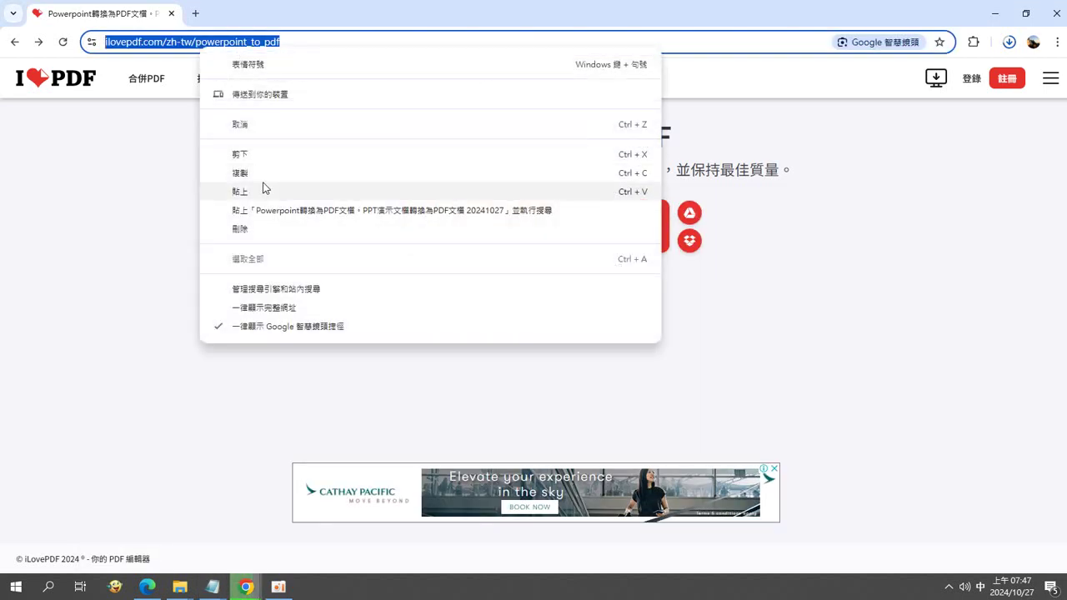
{"action": "left_click", "coordinate": [249, 173]}
{"action": "left_click", "coordinate": [509, 236]}
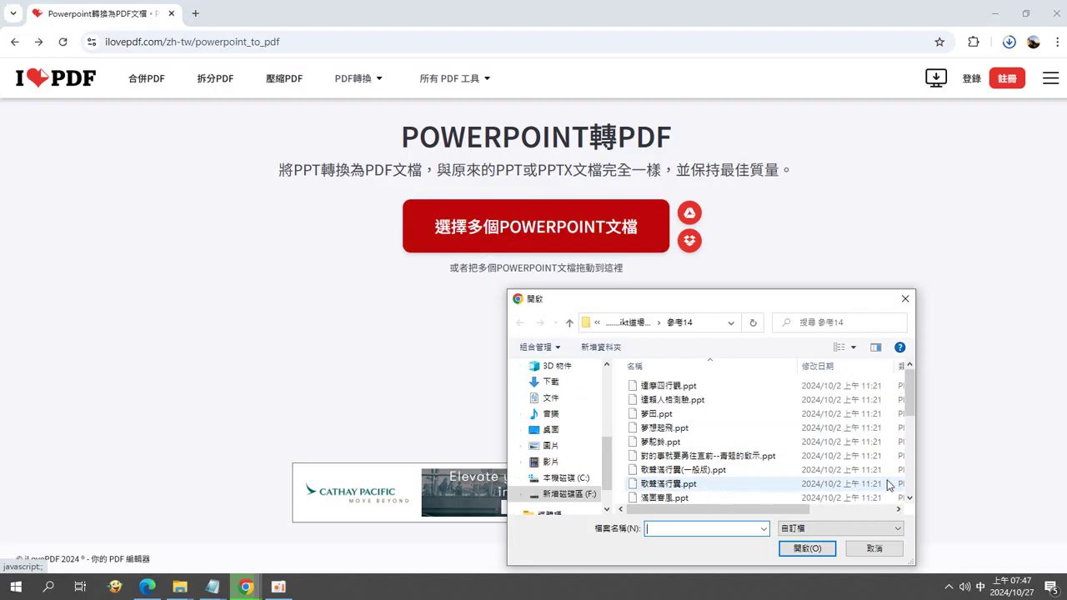
{"action": "scroll", "coordinate": [888, 484], "scroll_direction": "down", "scroll_amount": 3}
{"action": "left_click", "coordinate": [684, 451]}
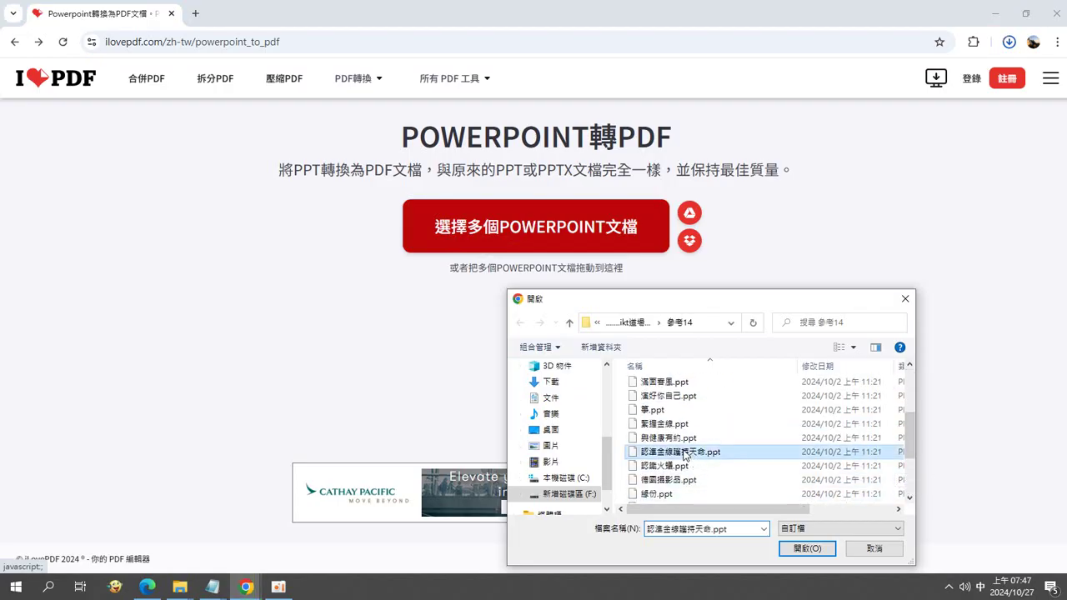
{"action": "double_click", "coordinate": [684, 452]}
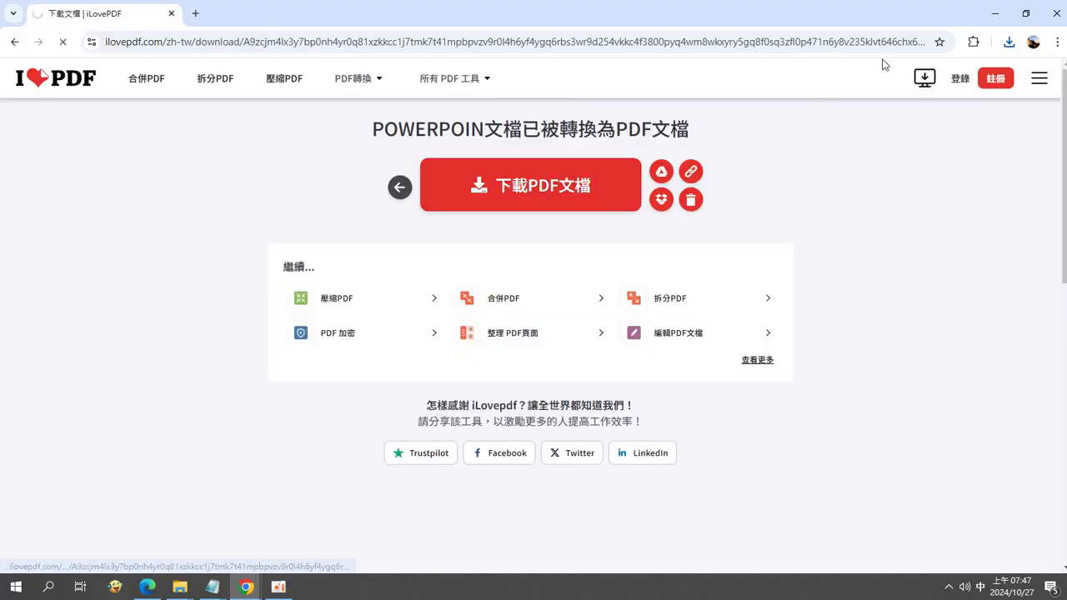
- Show the downloaded 認遷金線護持天命 PDF in its folder and drag it into 参考14
{"action": "left_click", "coordinate": [1009, 42]}
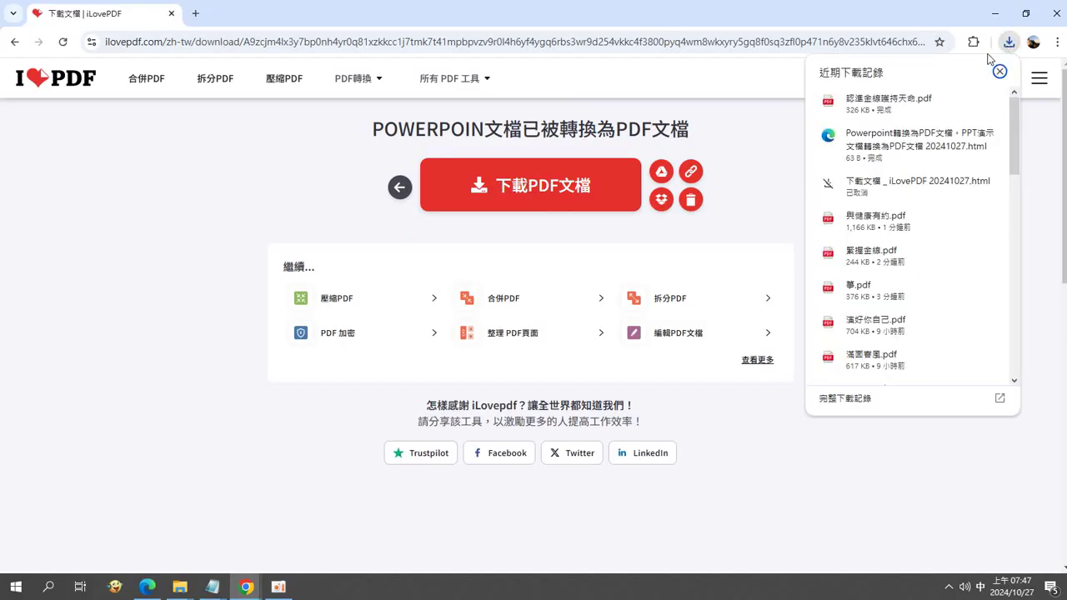
{"action": "mouse_move", "coordinate": [900, 104]}
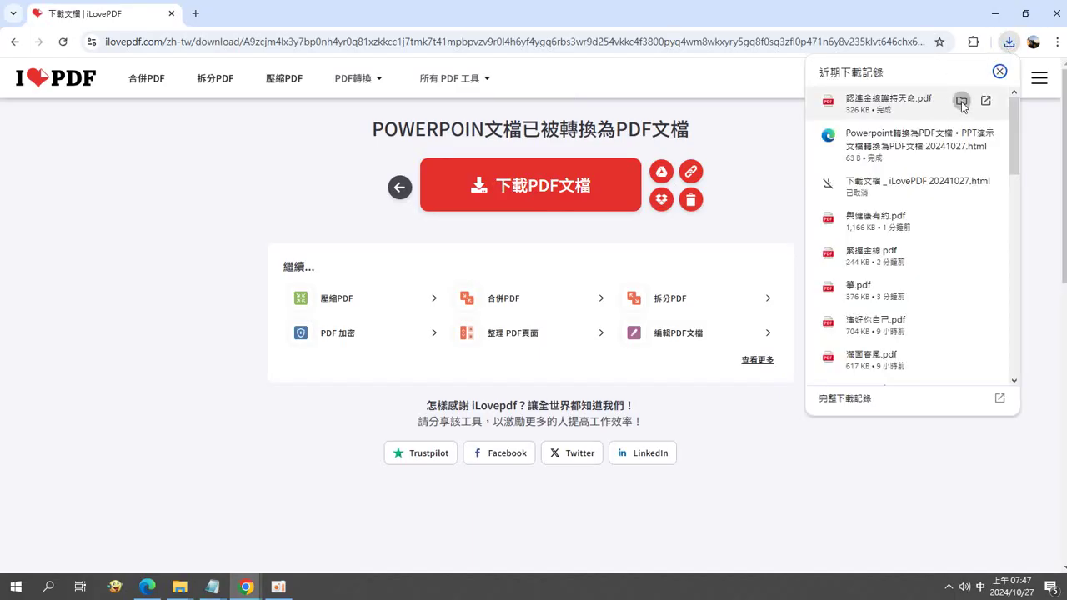
{"action": "left_click", "coordinate": [961, 101]}
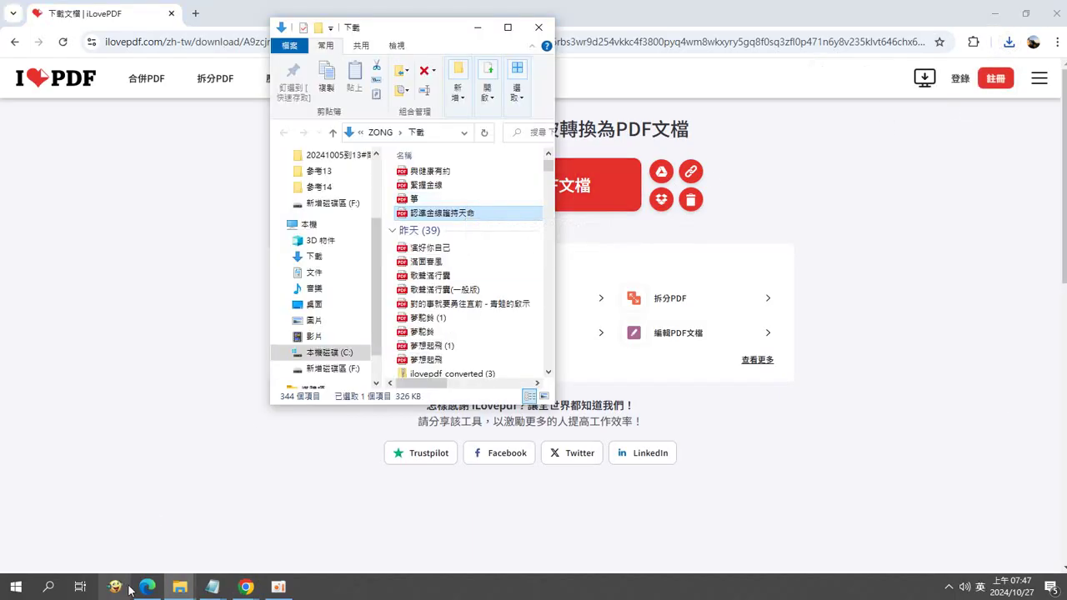
{"action": "mouse_move", "coordinate": [179, 587]}
{"action": "left_click", "coordinate": [148, 515]}
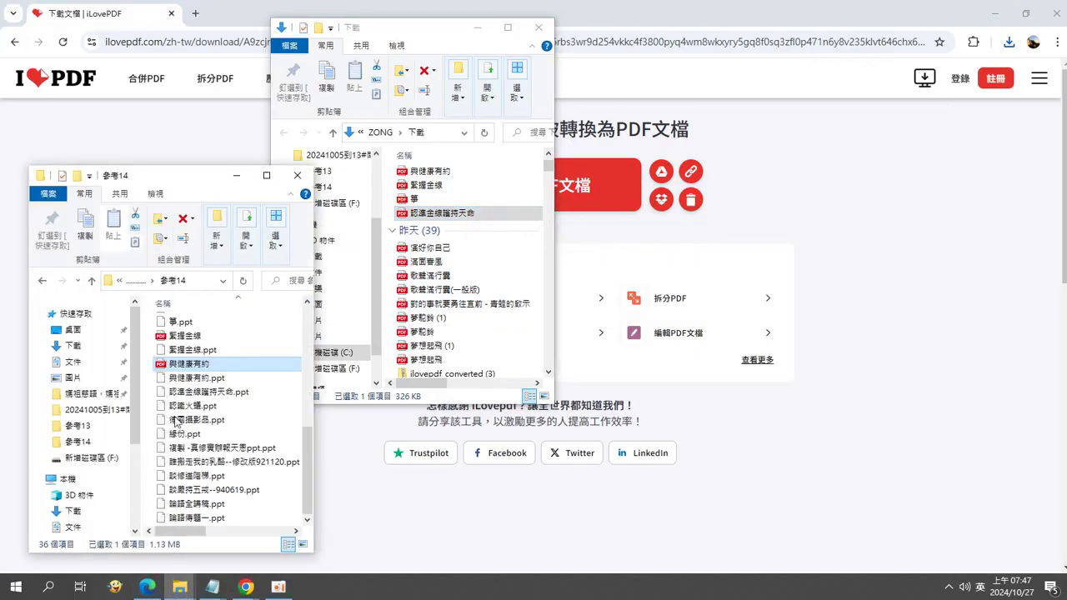
{"action": "left_click_drag", "start_coordinate": [438, 214], "coordinate": [254, 395]}
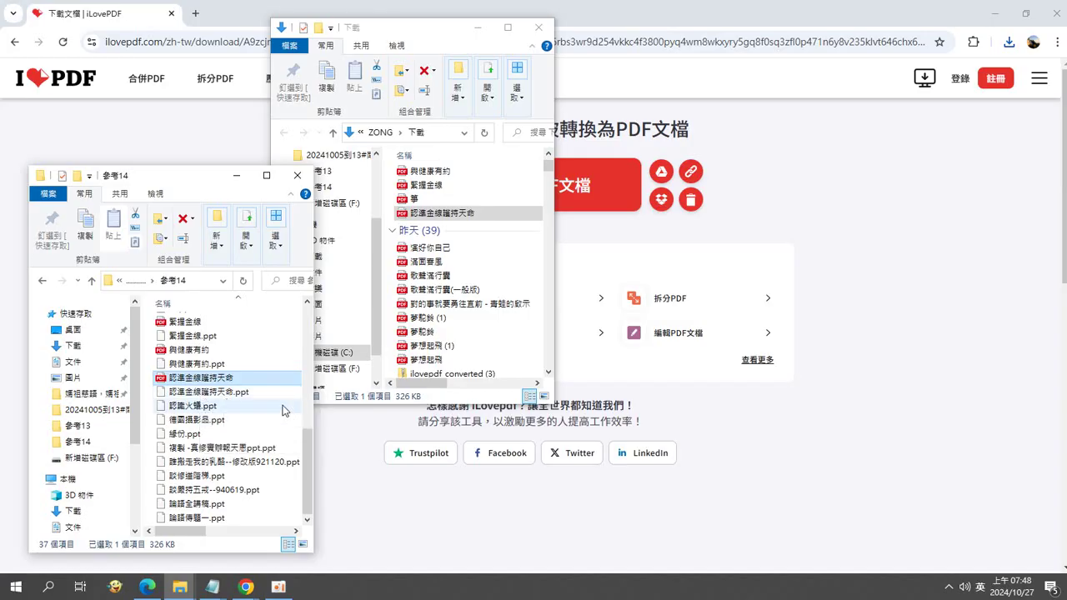
{"action": "left_click", "coordinate": [555, 509]}
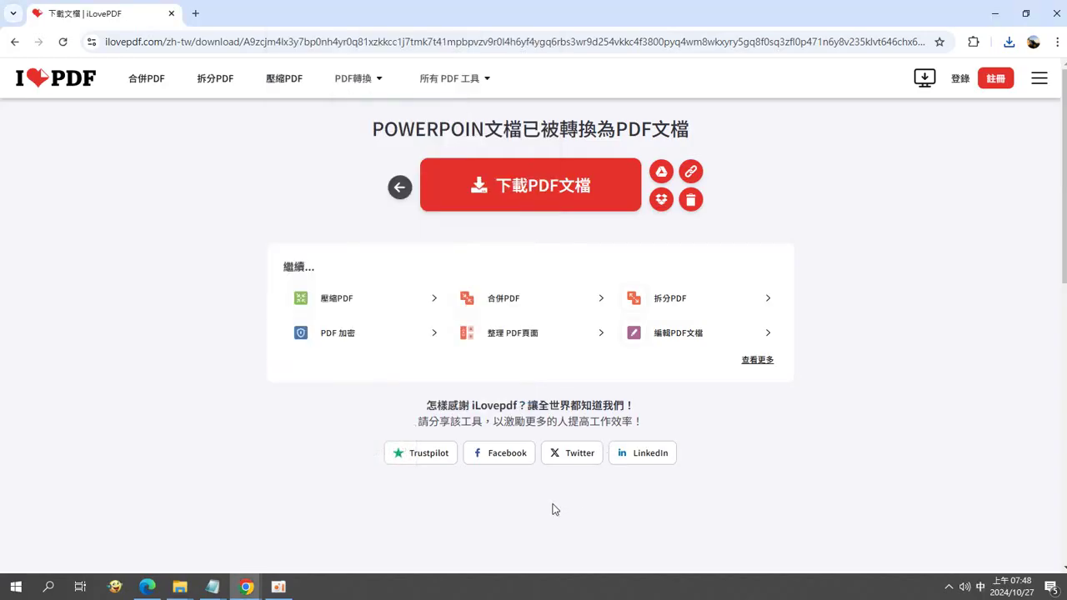
{"action": "mouse_move", "coordinate": [212, 587]}
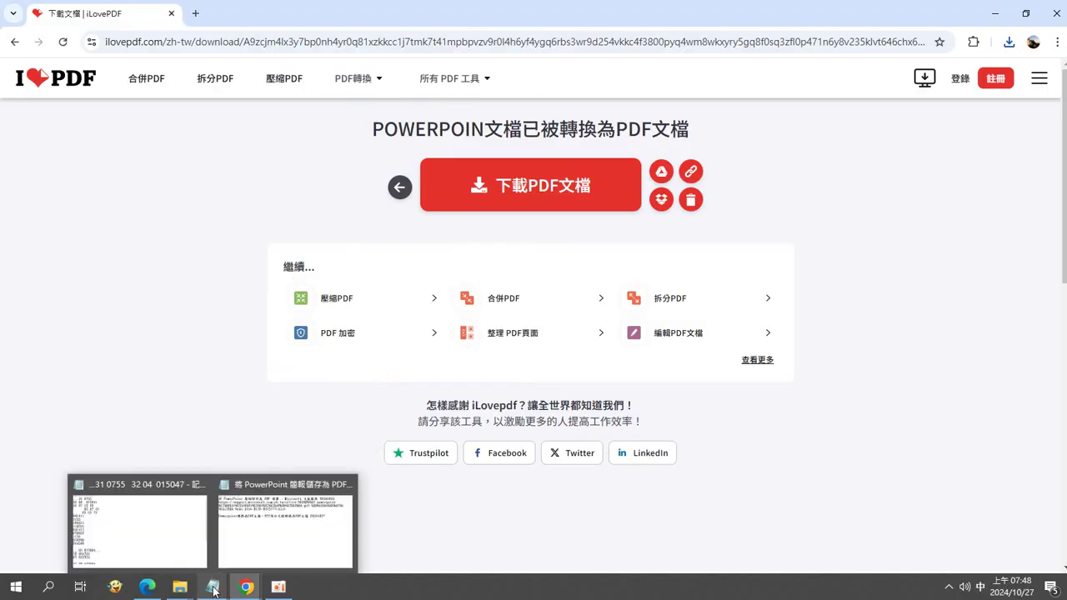
{"action": "left_click", "coordinate": [271, 522]}
{"action": "left_click", "coordinate": [167, 427]}
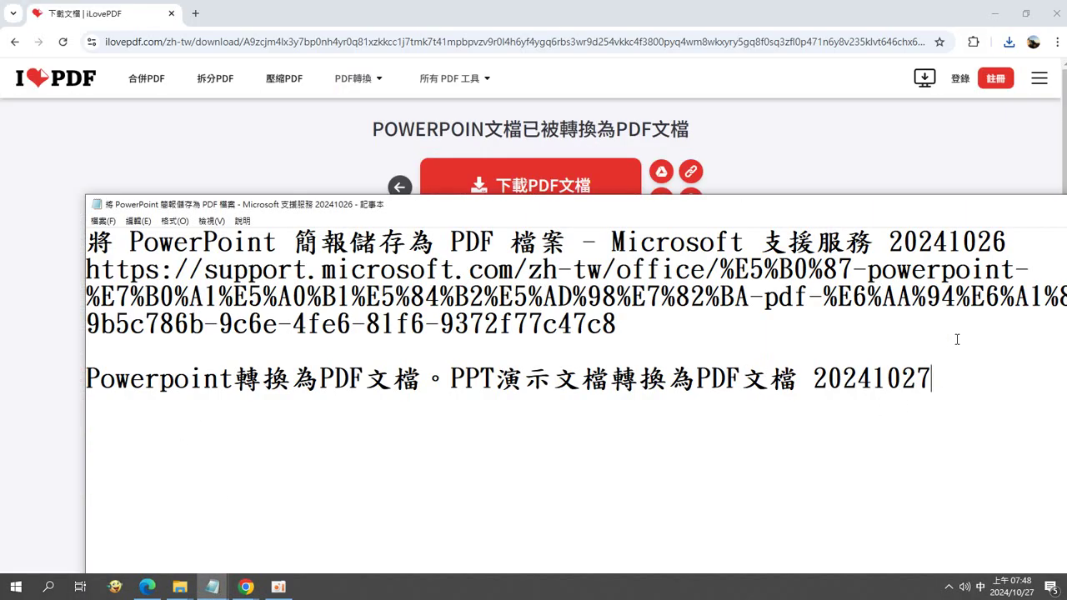
{"action": "key", "text": "Return"}
{"action": "right_click", "coordinate": [481, 439]}
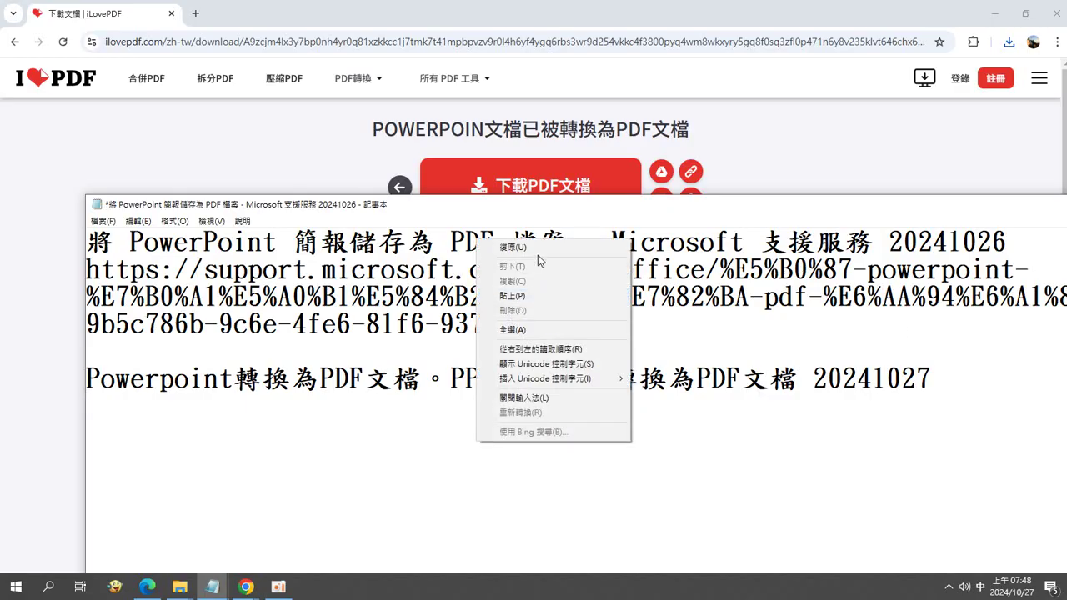
{"action": "left_click", "coordinate": [536, 297]}
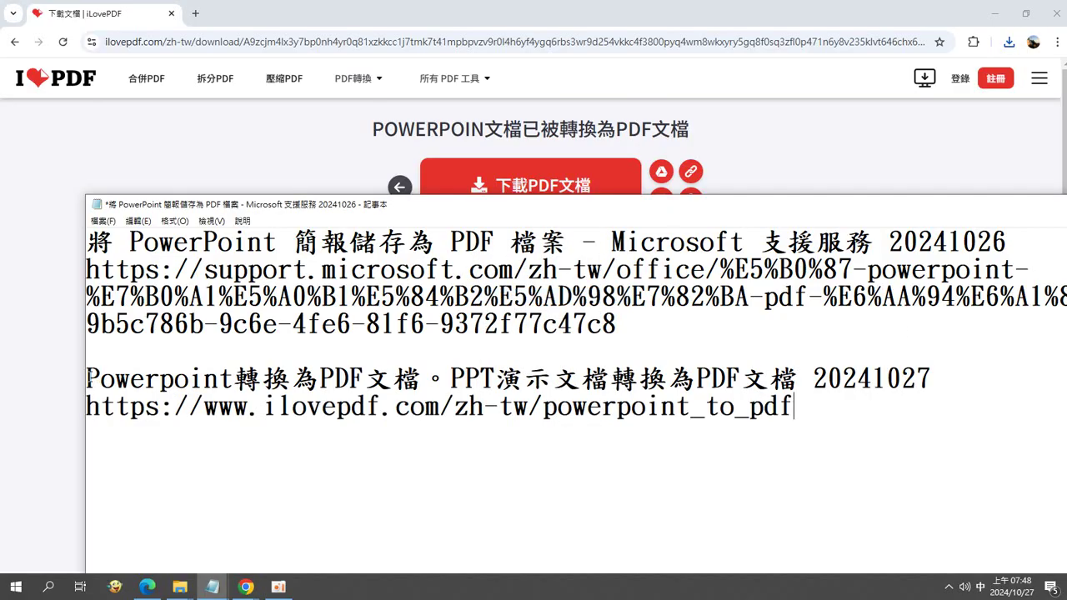
- Select the whole page title line and copy it
{"action": "left_click_drag", "start_coordinate": [591, 353], "coordinate": [916, 379]}
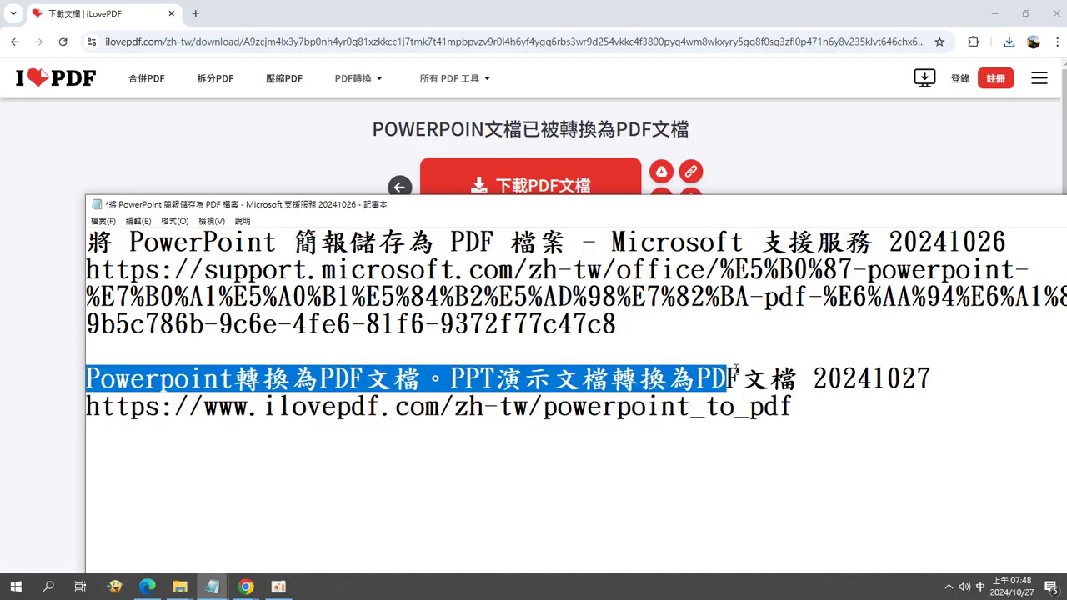
{"action": "right_click", "coordinate": [884, 375]}
{"action": "left_click", "coordinate": [944, 367]}
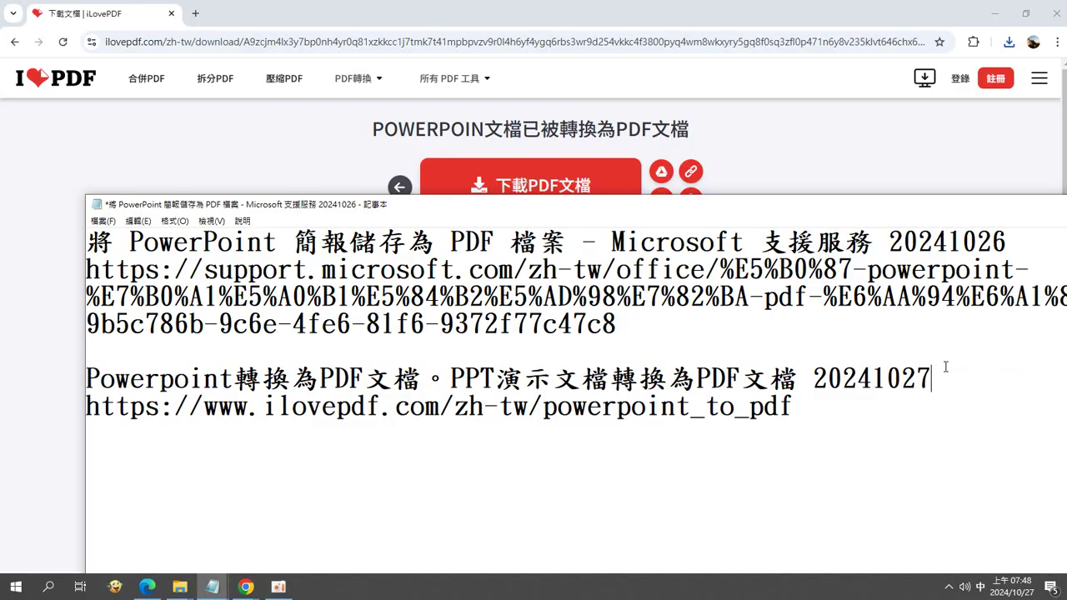
{"action": "left_click_drag", "start_coordinate": [943, 371], "coordinate": [87, 380]}
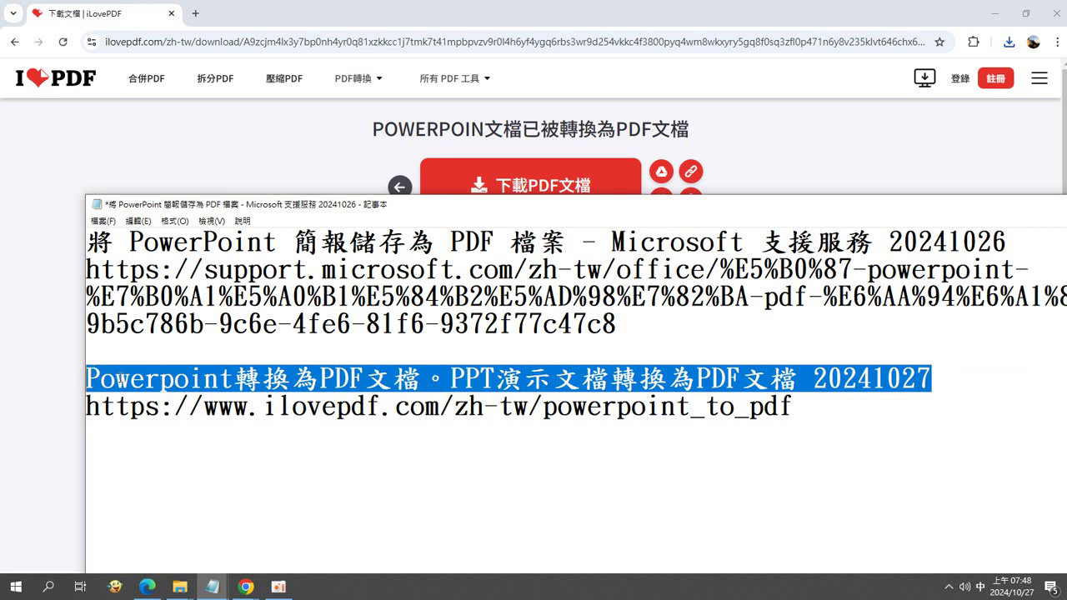
{"action": "right_click", "coordinate": [123, 381]}
{"action": "left_click", "coordinate": [215, 216]}
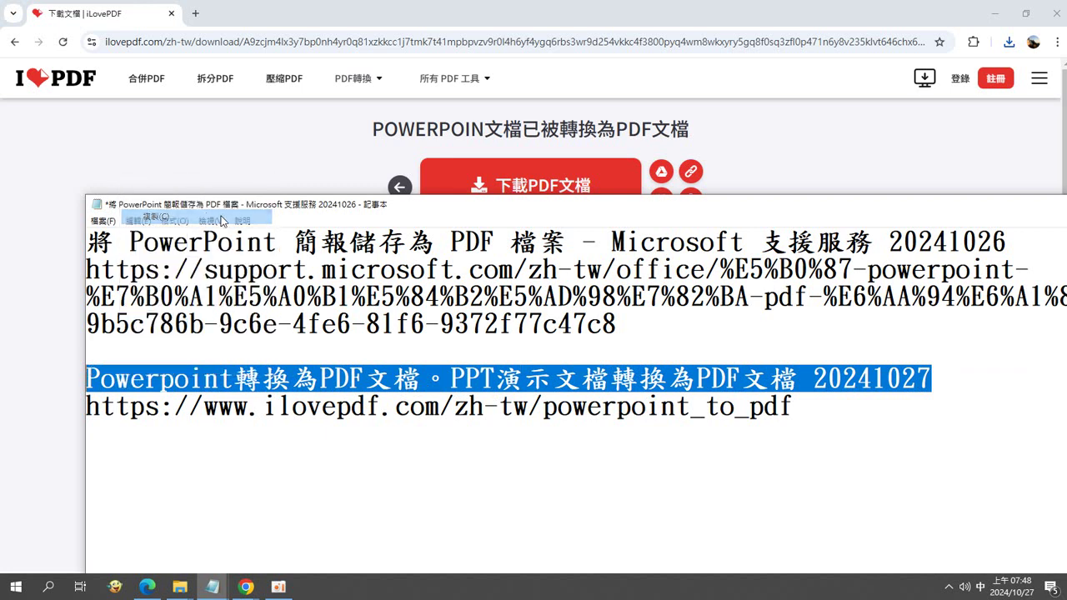
- Save the notes, then start Save As for a new file name
{"action": "left_click", "coordinate": [100, 223]}
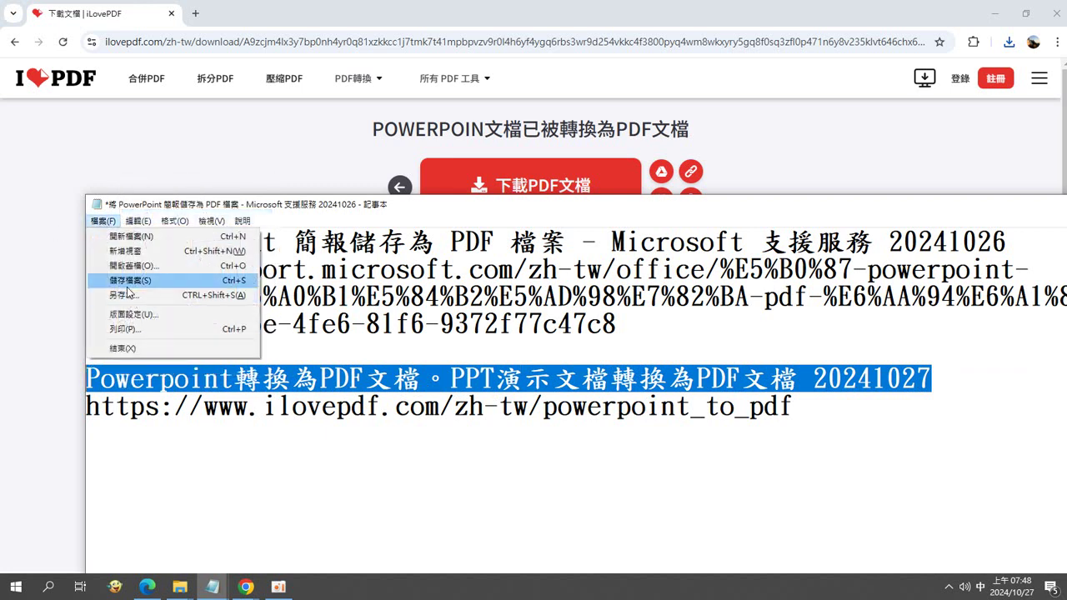
{"action": "left_click", "coordinate": [129, 291]}
{"action": "left_click", "coordinate": [97, 222]}
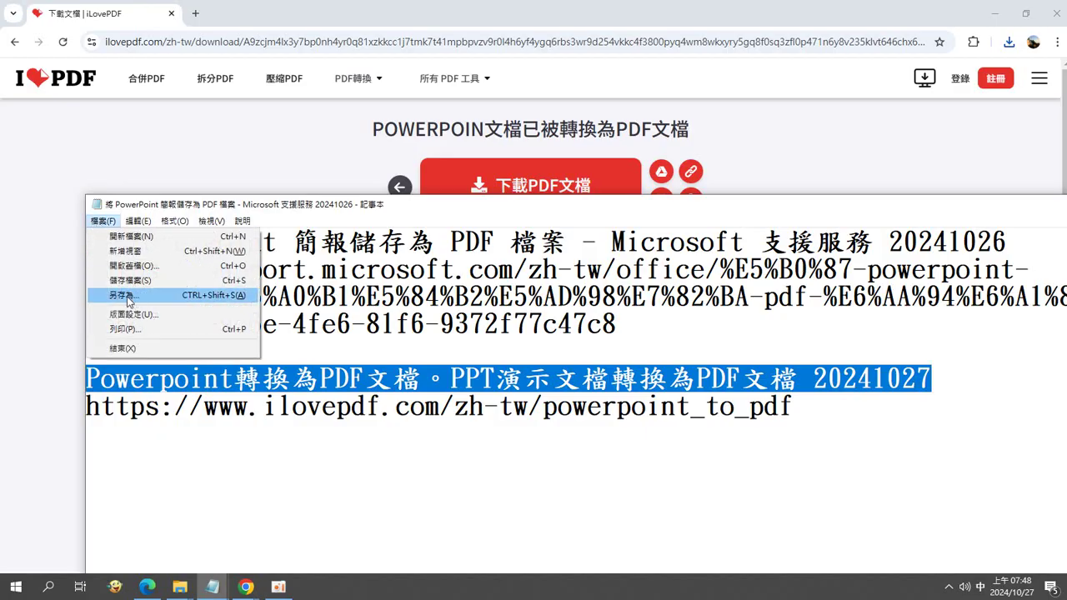
{"action": "left_click", "coordinate": [122, 295]}
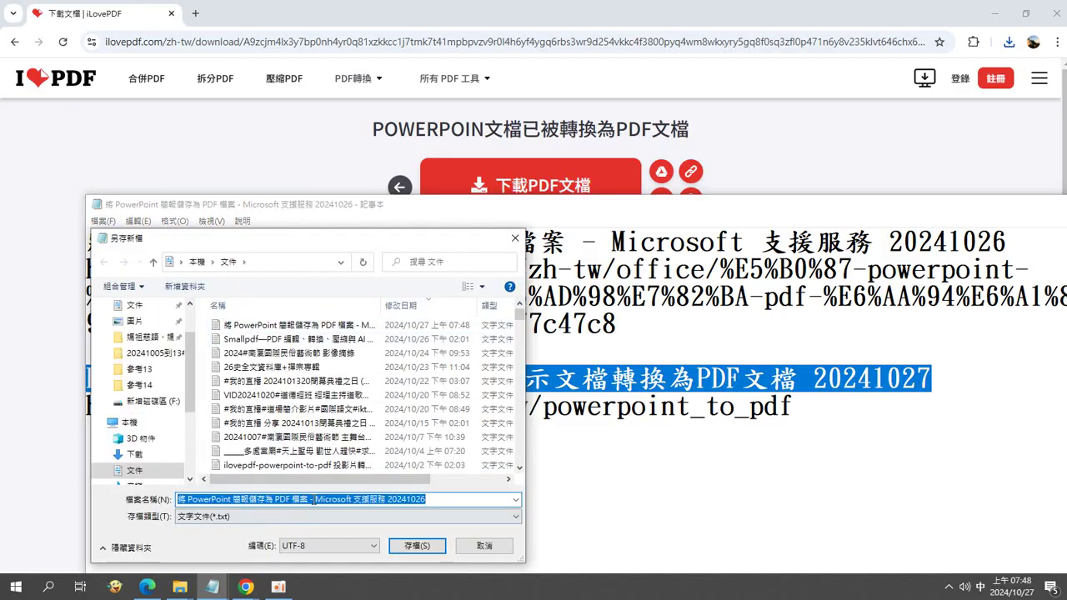
- Paste the copied page title as the file name and save the new text file
{"action": "right_click", "coordinate": [313, 500]}
{"action": "left_click", "coordinate": [321, 372]}
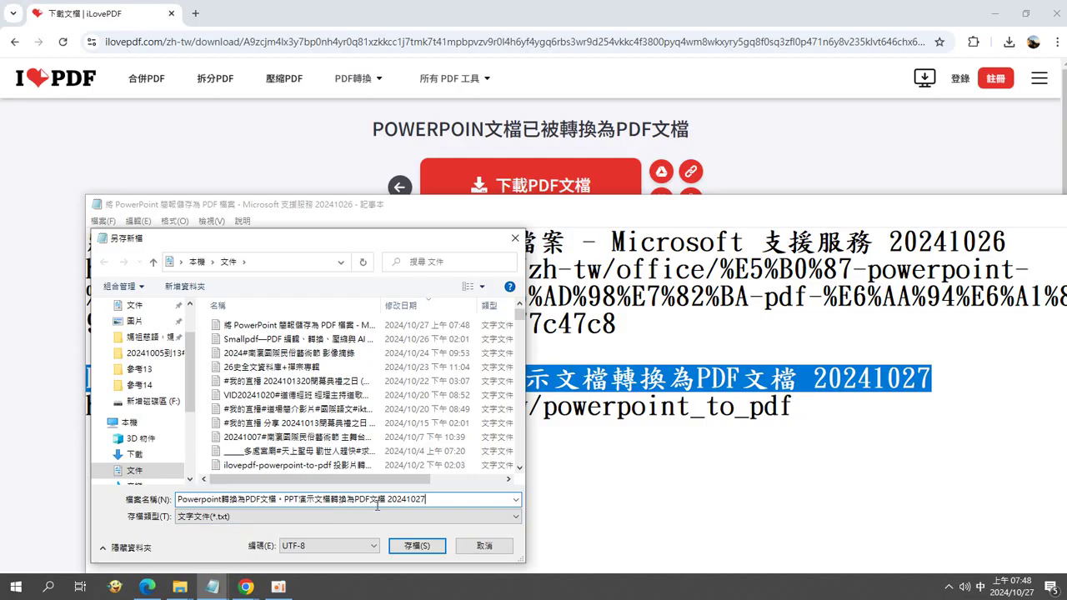
{"action": "left_click", "coordinate": [417, 546]}
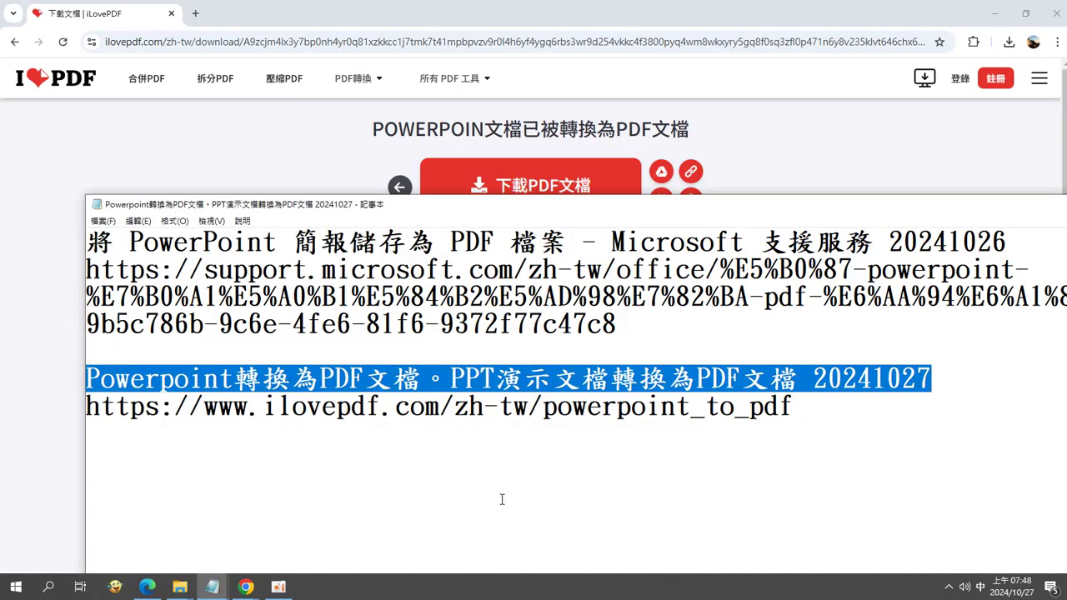